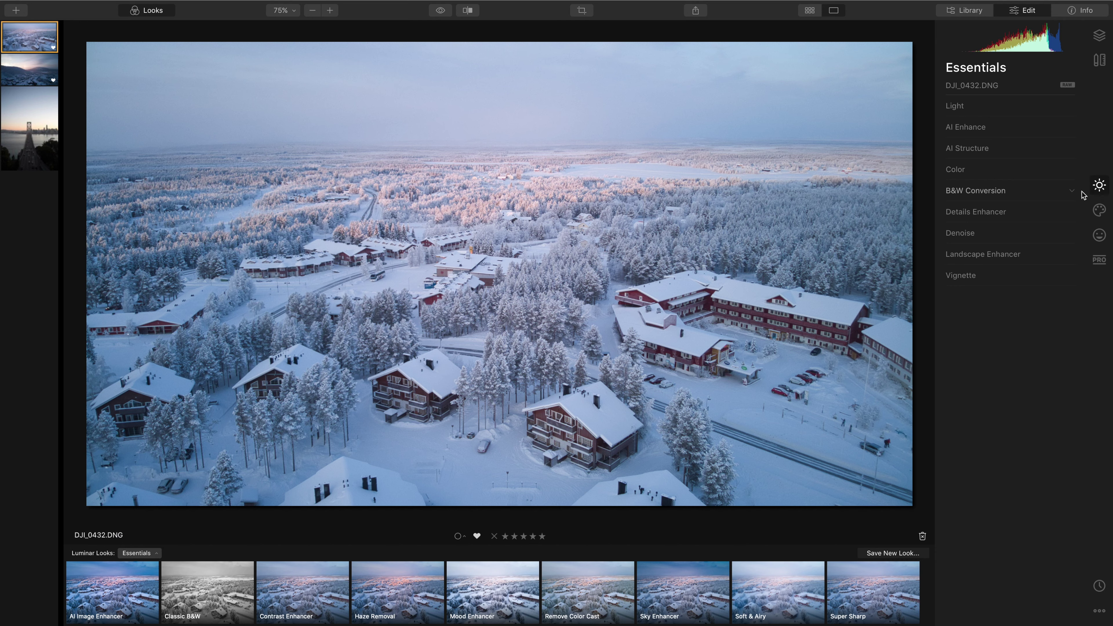
- Switch the Edit sidebar from Essentials to the Creative tools to reach AI Sky Replacement
click(1099, 210)
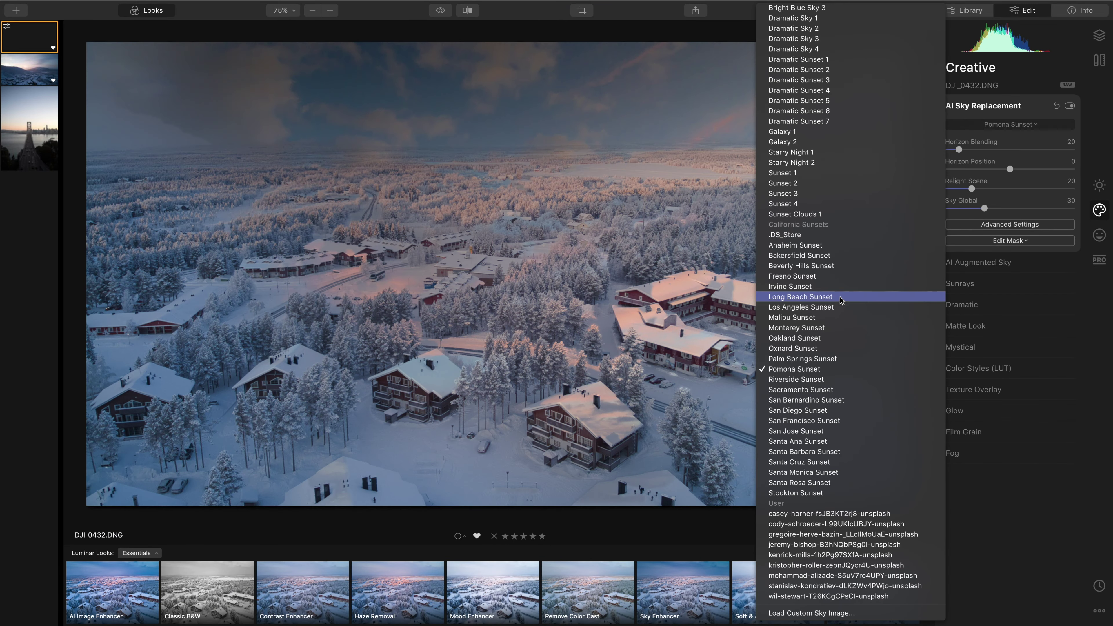
- Replace the sky with Long Beach Sunset and raise Horizon Position in Advanced Settings
click(842, 296)
click(1010, 224)
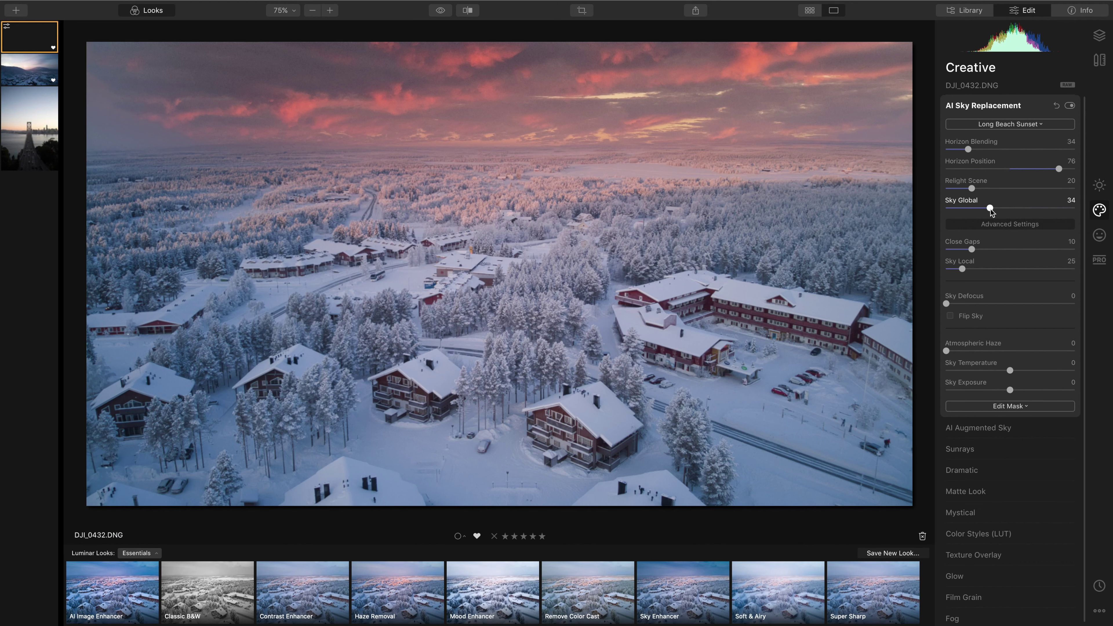
- Set Sky Global to 85, Horizon Blending to 35 and Relight Scene to 70
drag(993, 208, 1054, 209)
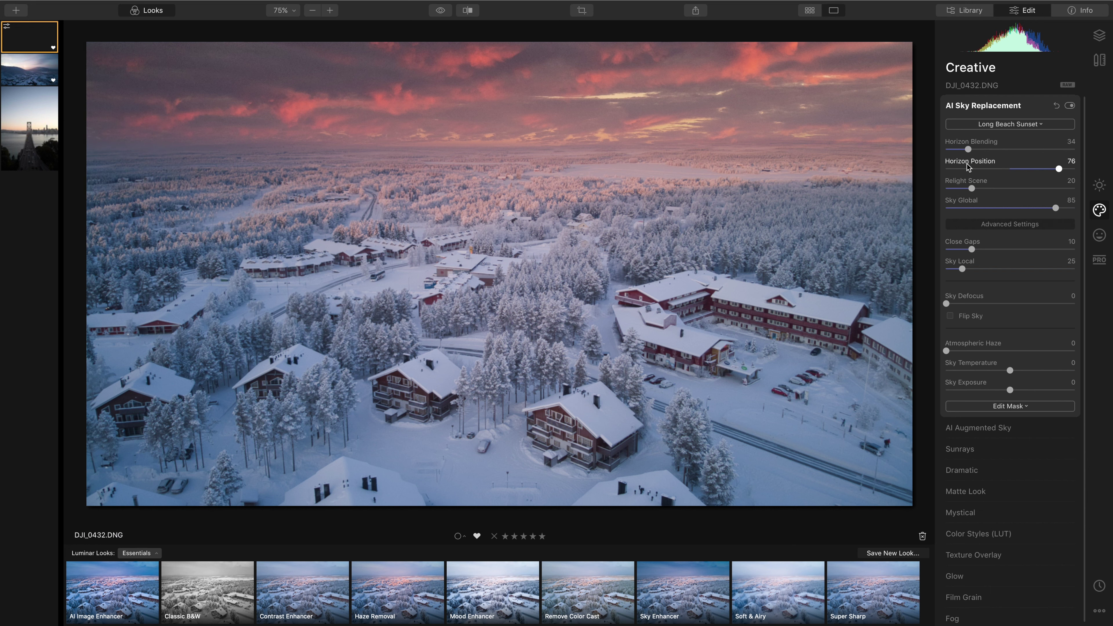
drag(968, 149, 968, 152)
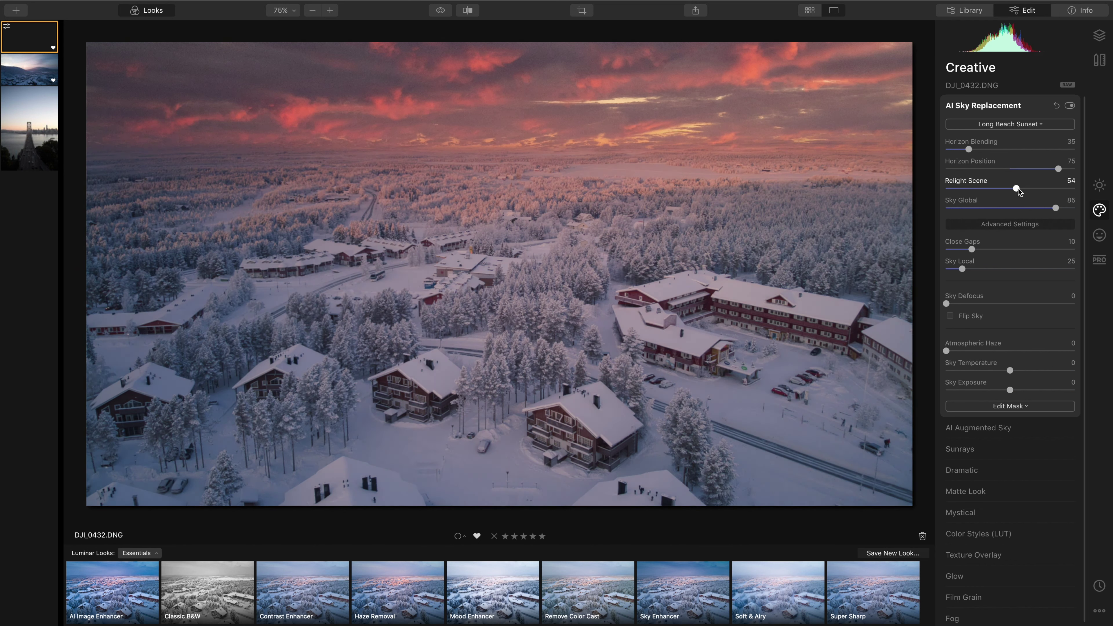
drag(1018, 189, 1041, 190)
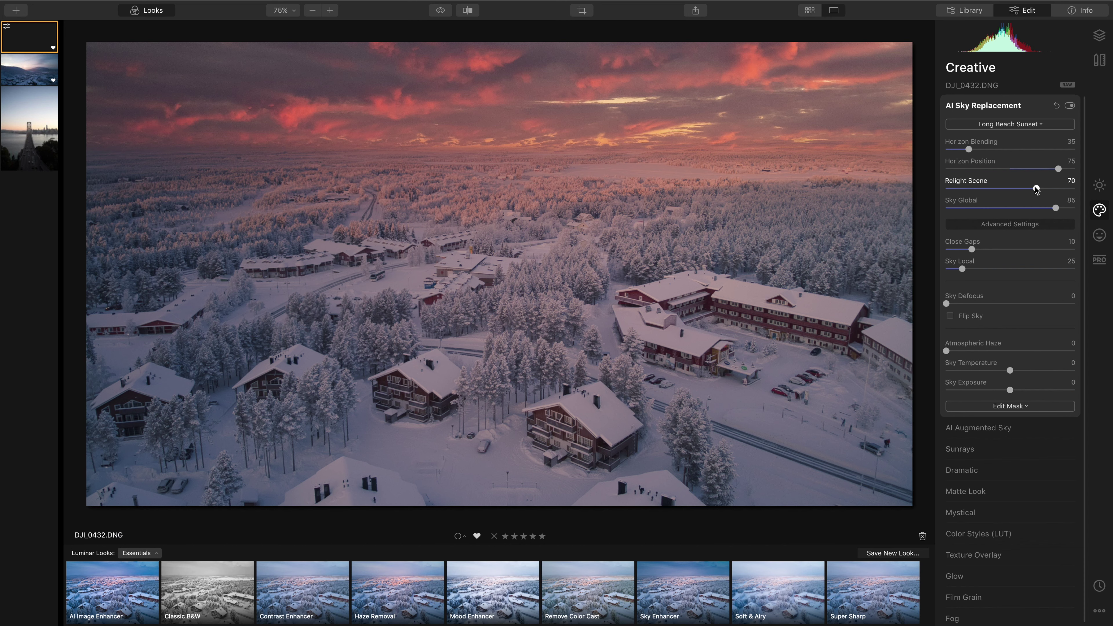
- Compare the sunset edit against the original using the Before/After divider
click(468, 10)
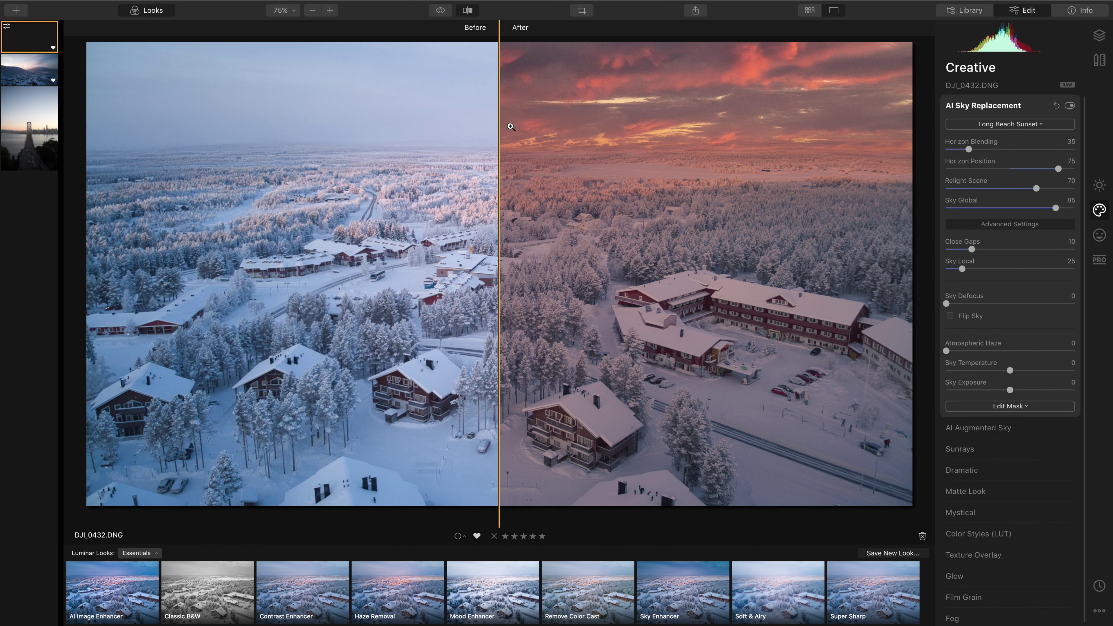
drag(499, 139, 974, 139)
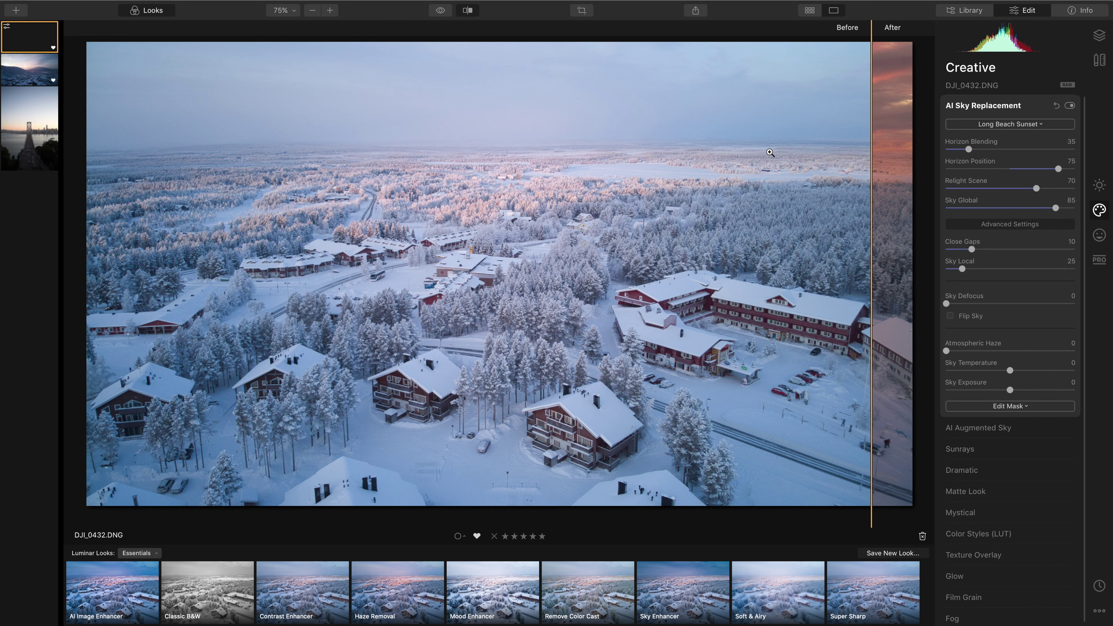
drag(770, 152, 2, 98)
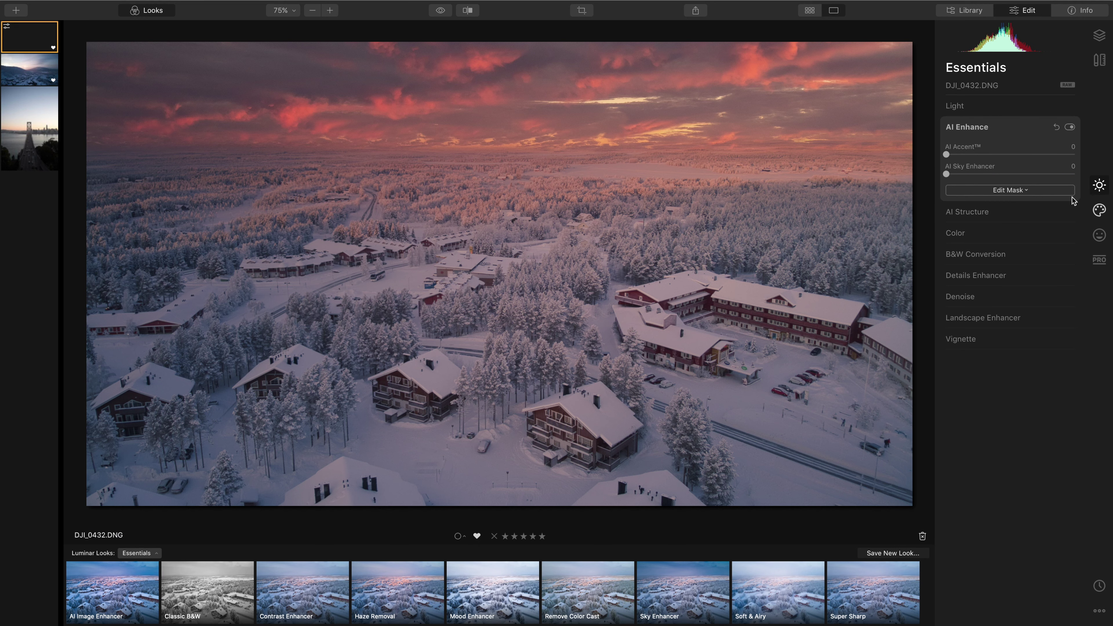
- Add AI Accent to the village photo and bring up the Essentials Color adjustments
drag(946, 154, 970, 174)
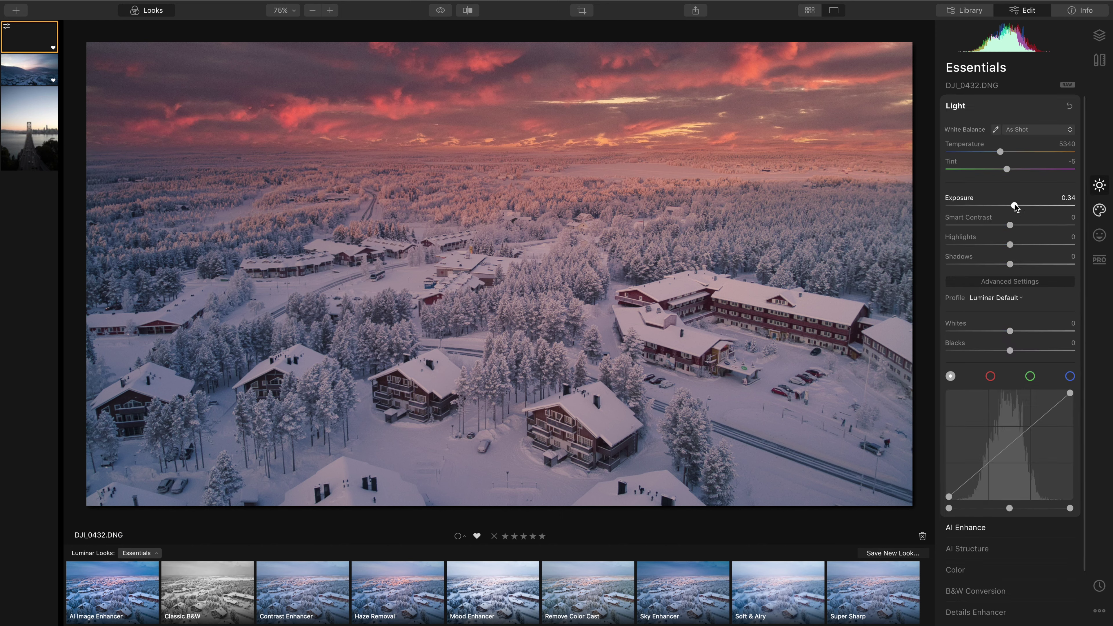
drag(1010, 205, 1018, 205)
click(1099, 210)
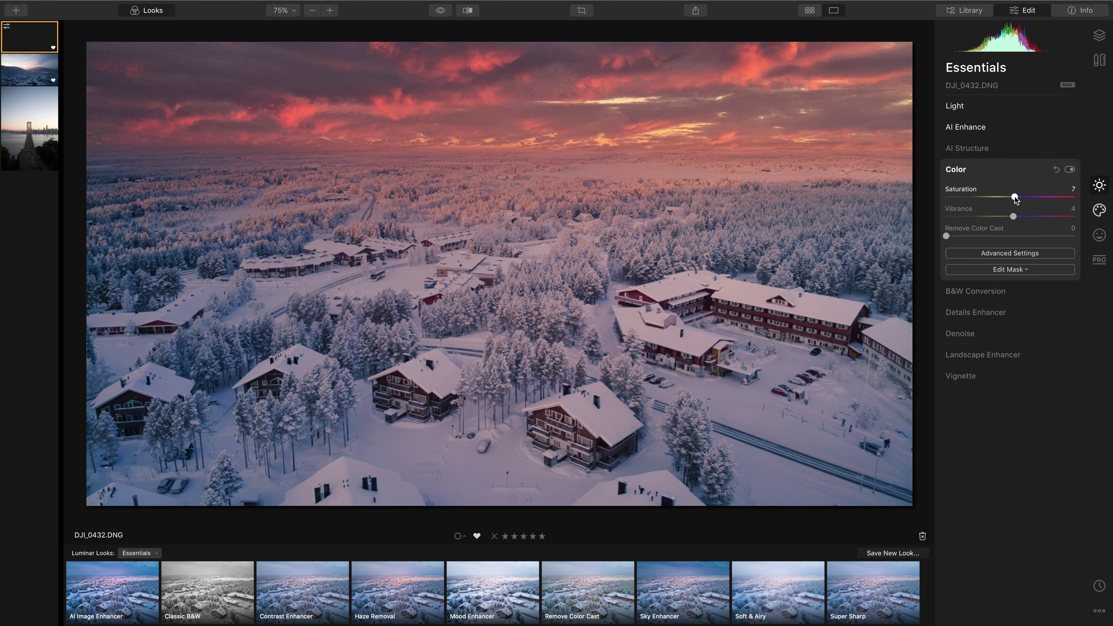
click(1004, 124)
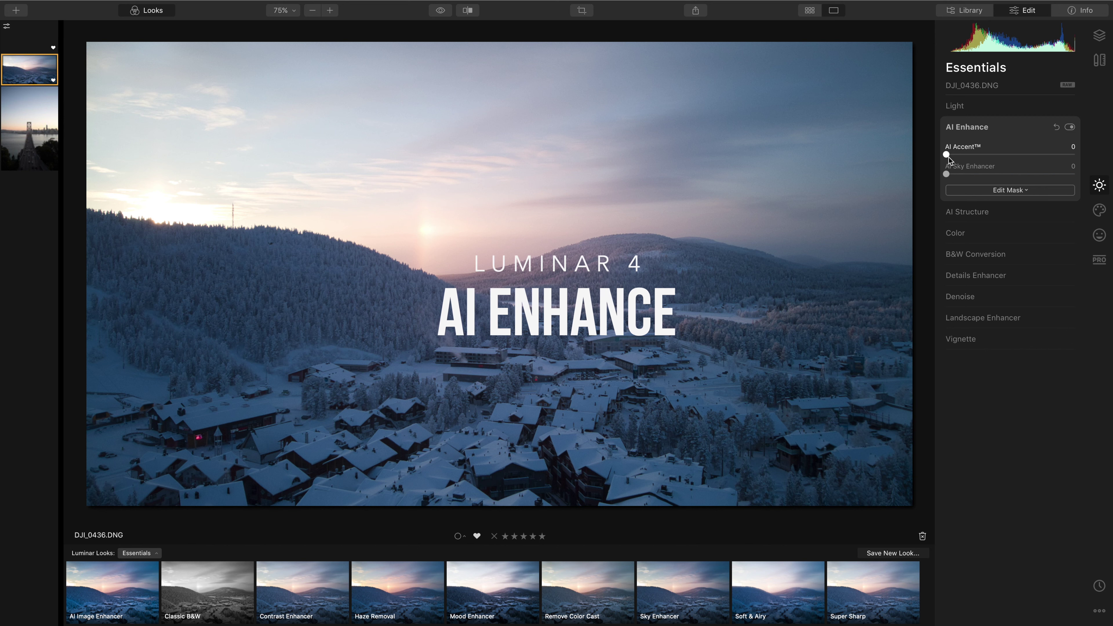
- Raise AI Accent to 30 on the hillside photo DJI_0436.DNG
drag(947, 157, 1023, 155)
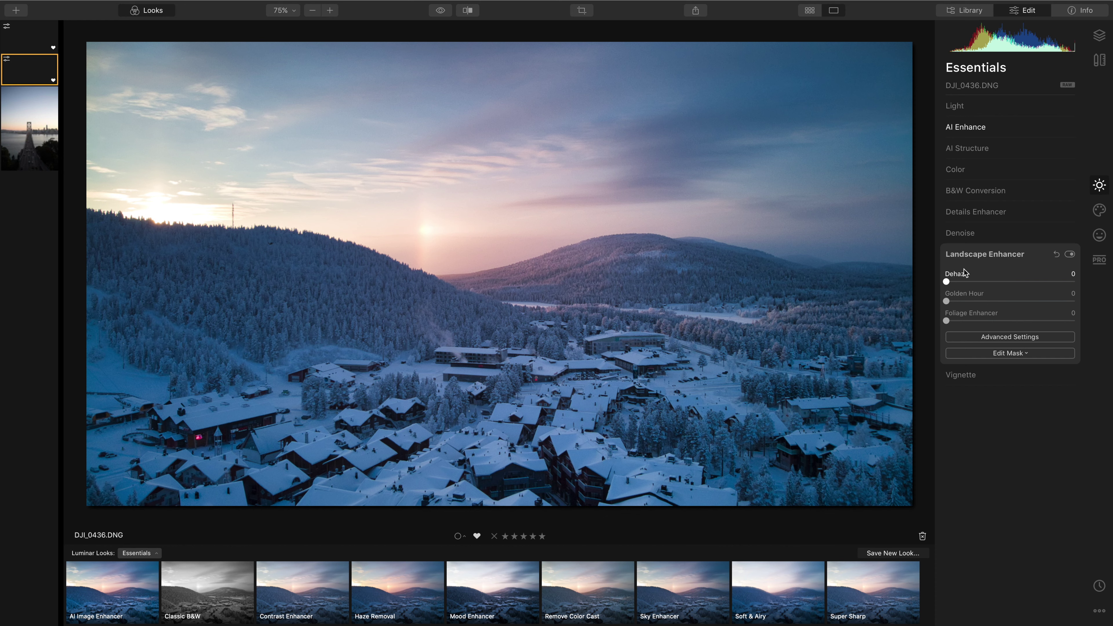
- Set Landscape Enhancer Dehaze to 24 and Golden Hour to about 52
drag(946, 281, 979, 283)
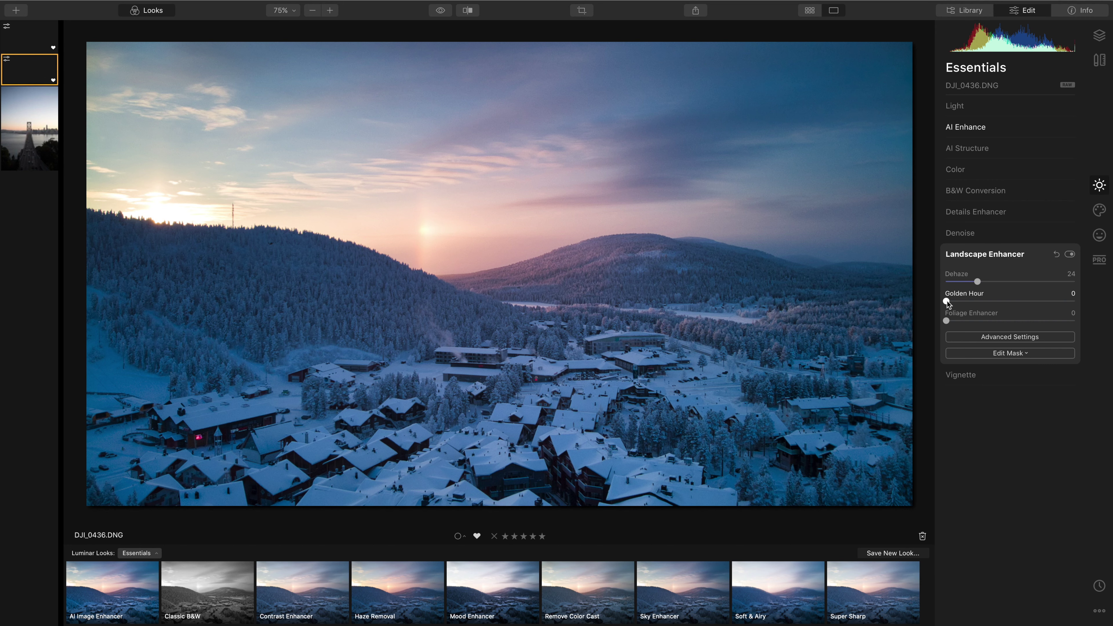
drag(947, 302, 1017, 302)
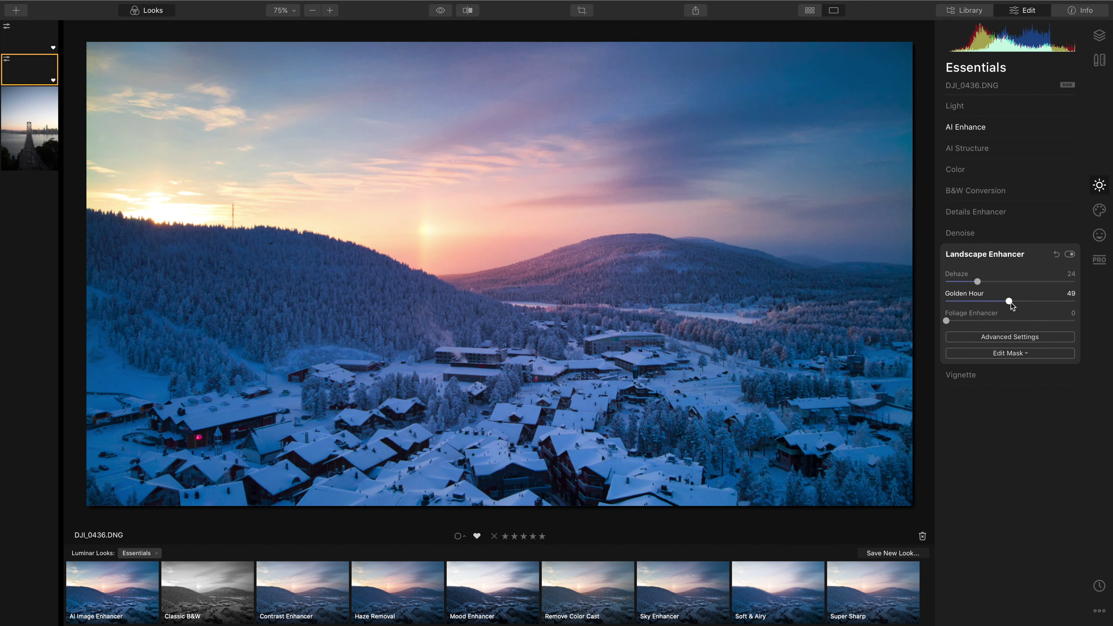
drag(1010, 303, 1016, 296)
- Desaturate the blue channel to -34 in Color's Advanced Settings
click(1023, 255)
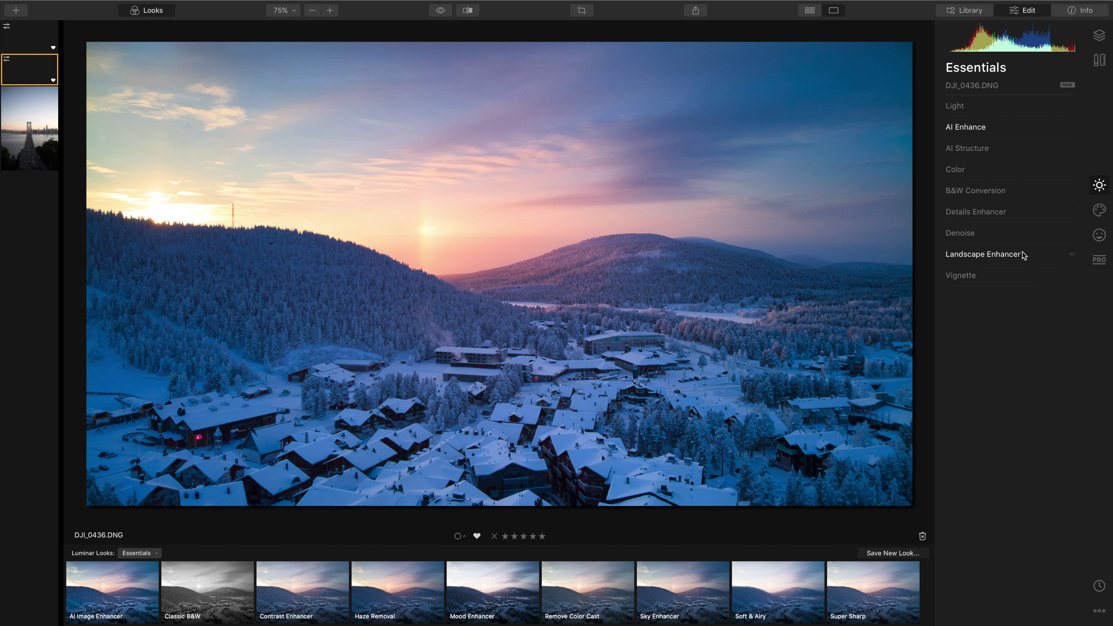
click(994, 106)
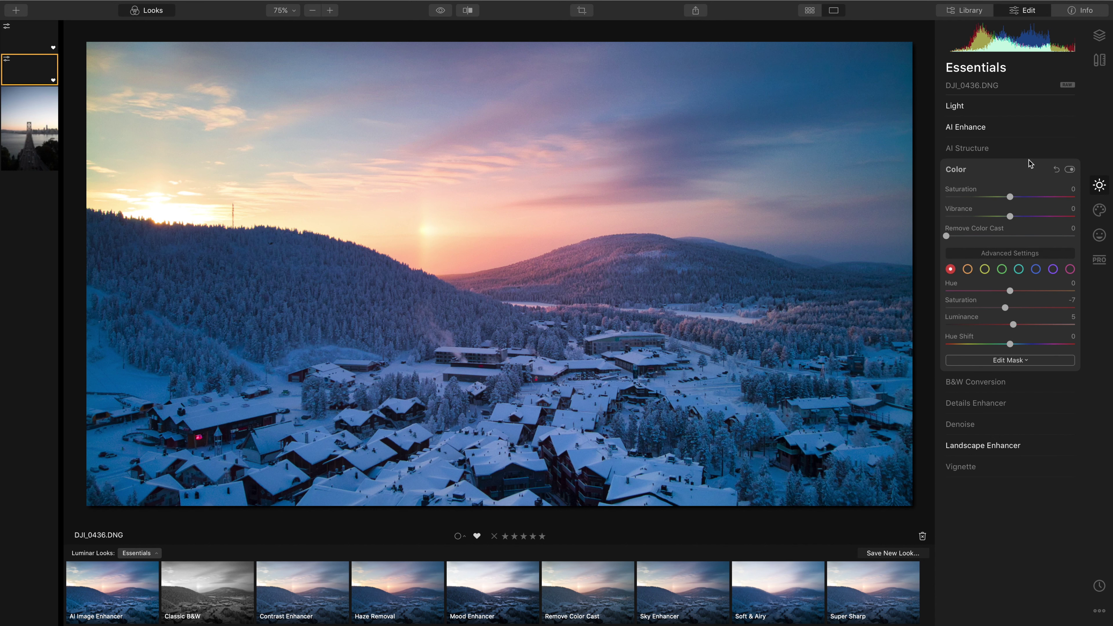
click(1037, 269)
mouse_move(1007, 308)
mouse_down()
mouse_move(986, 309)
mouse_move(1000, 310)
mouse_up()
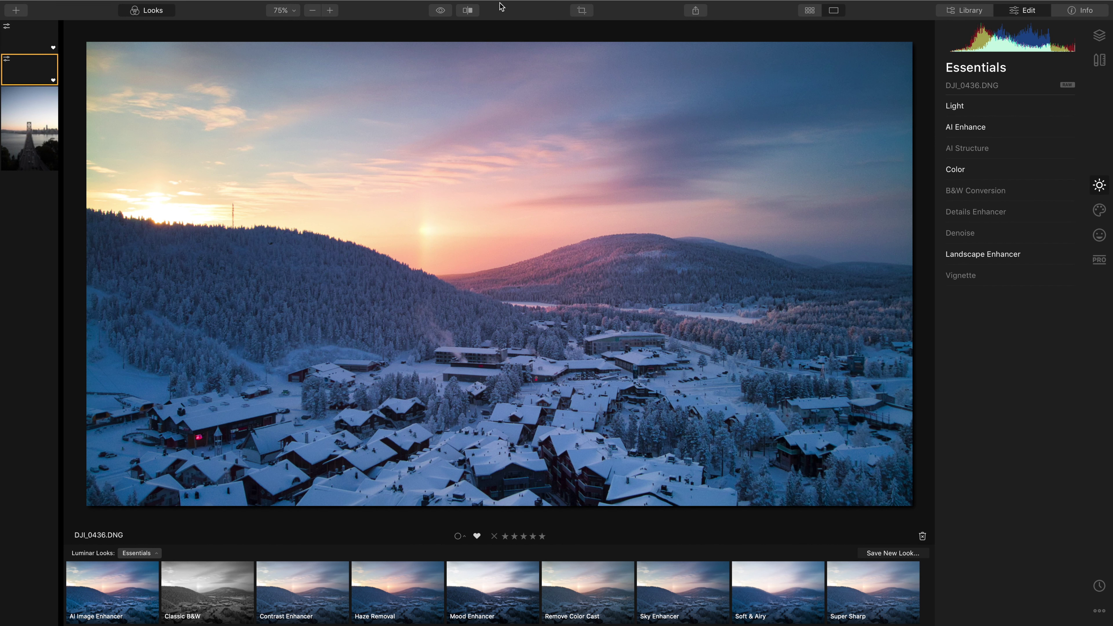
click(468, 10)
drag(182, 212, 128, 289)
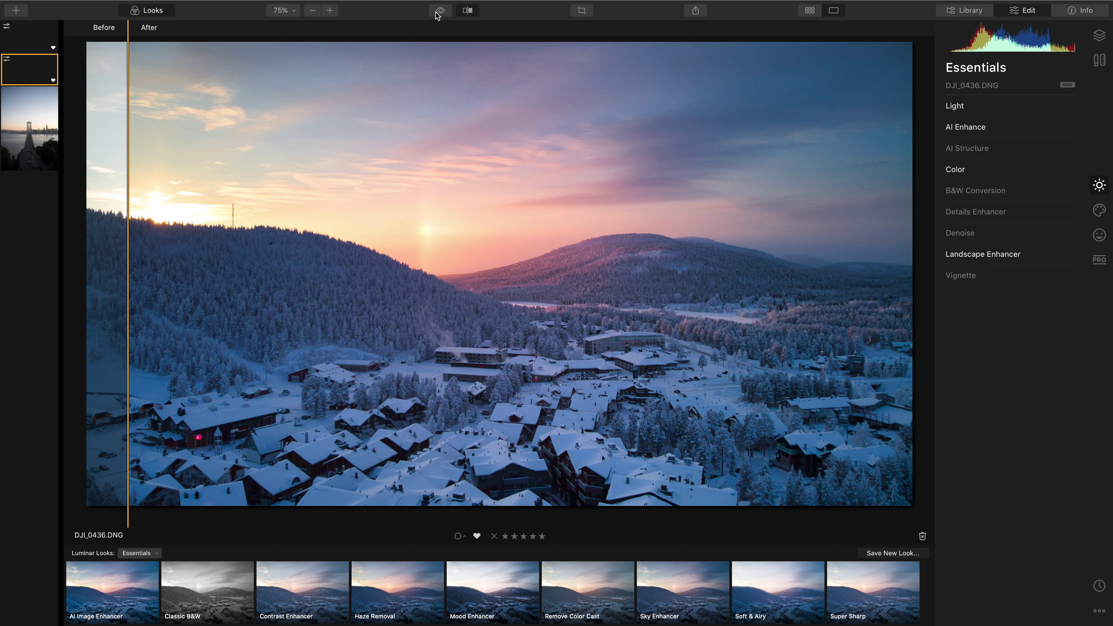
click(468, 11)
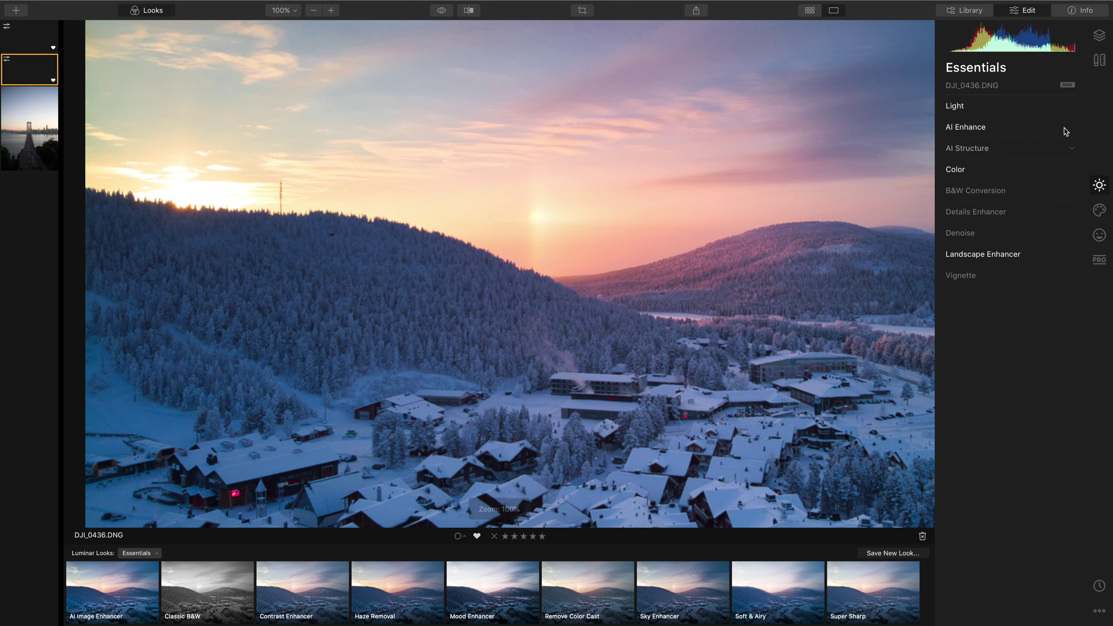
click(1099, 59)
- Erase the spots on the hills and the red lights on the village buildings
key(shift+e)
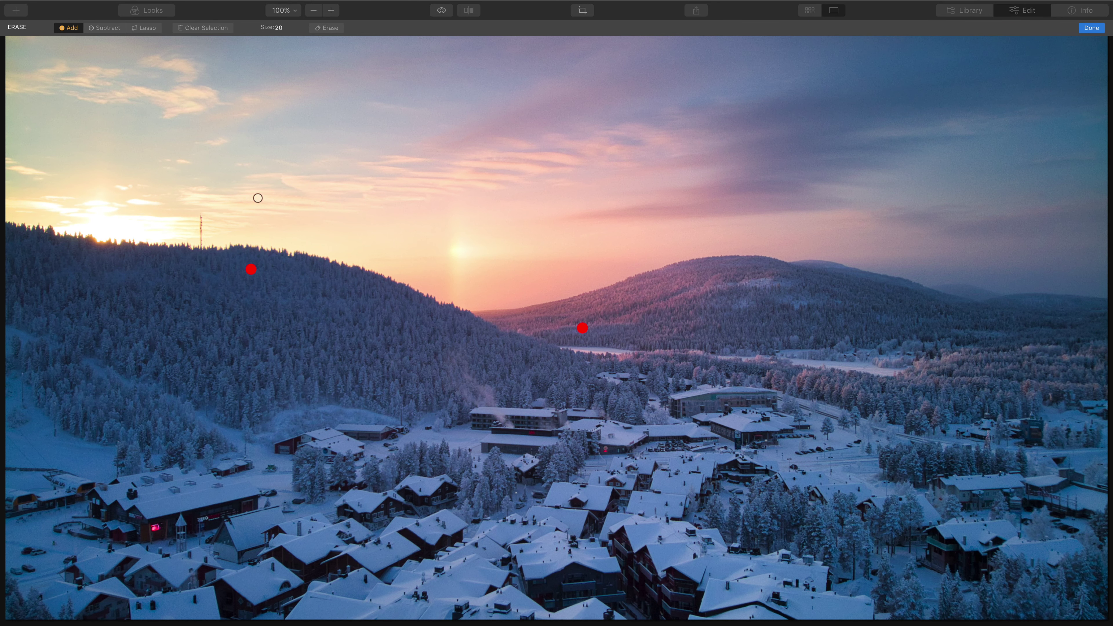
click(326, 27)
scroll(682, 308, down, 1)
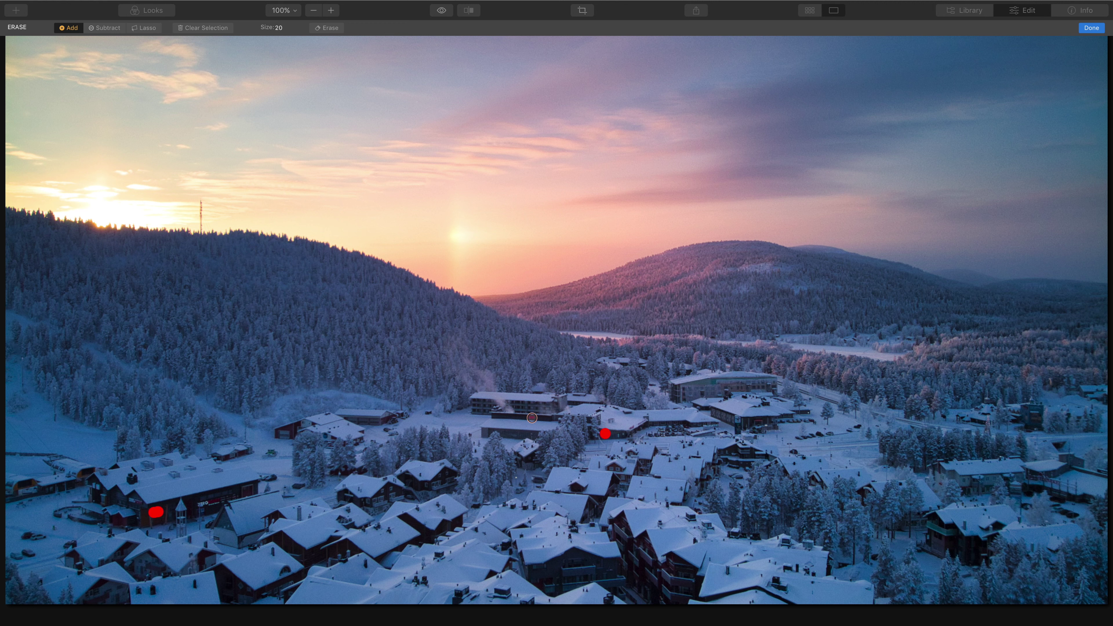
click(326, 28)
click(1099, 27)
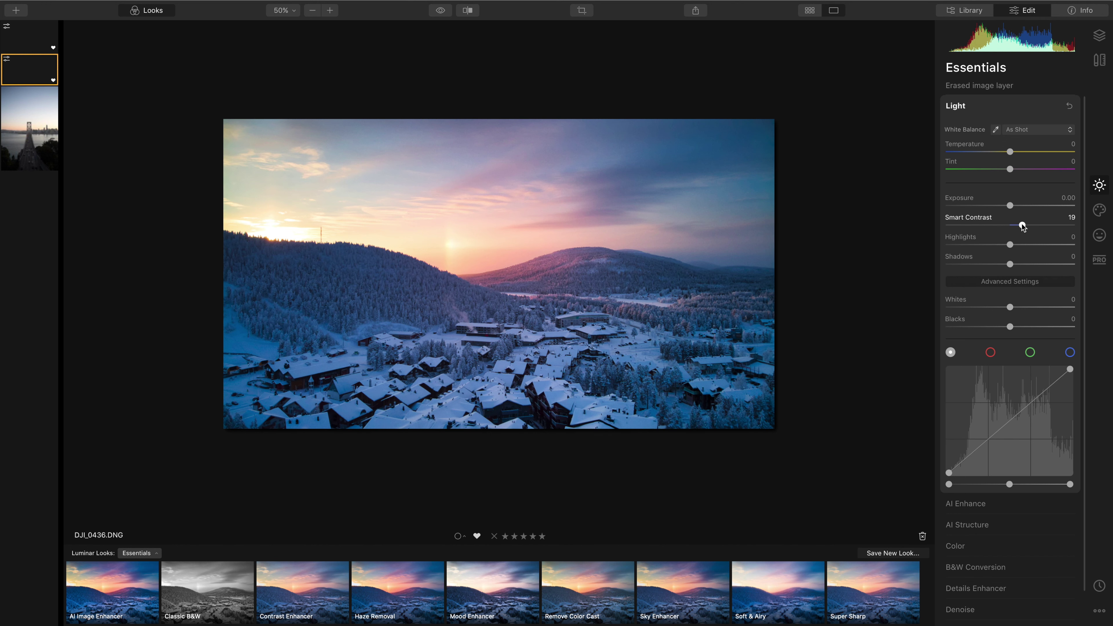
- Fine-tune Smart Contrast to about 17 and return to the Light adjustments
drag(1022, 225, 1027, 228)
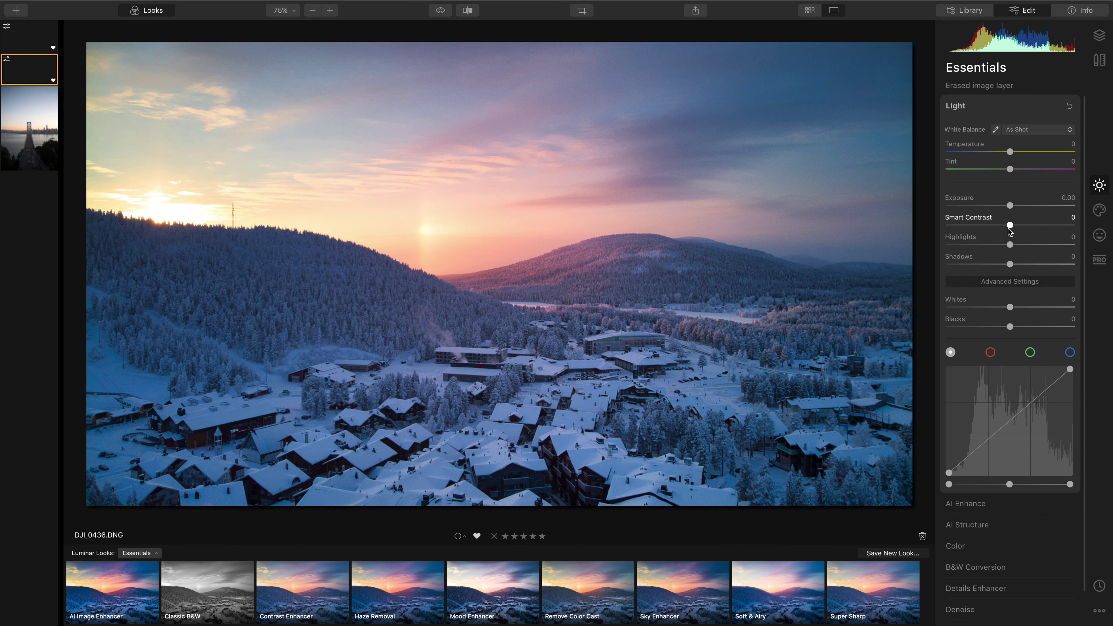
drag(1008, 228, 1021, 226)
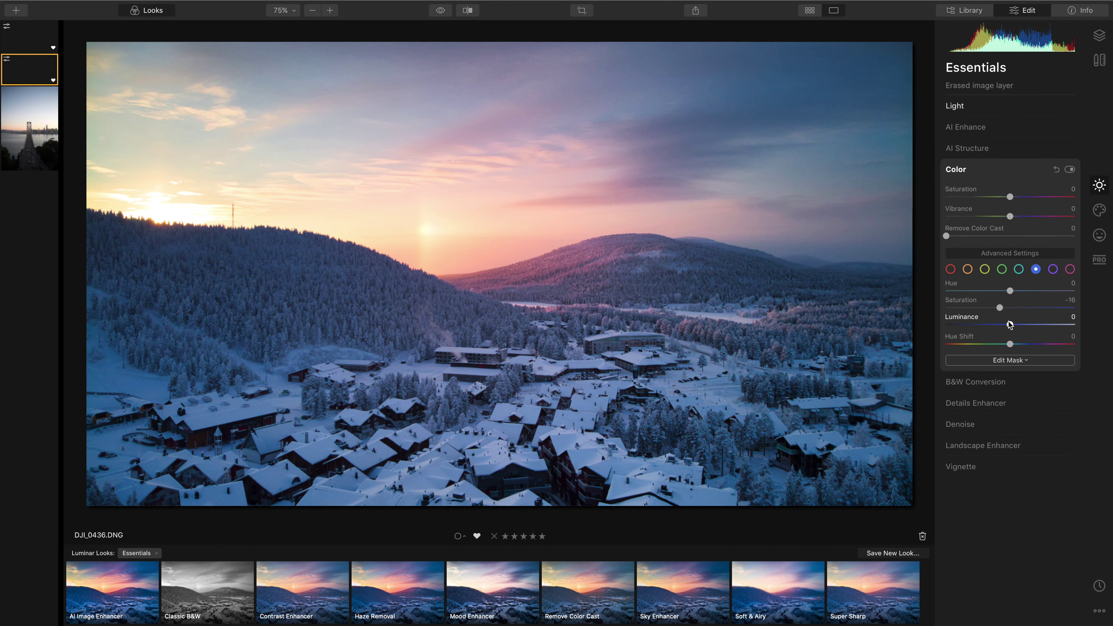
click(954, 106)
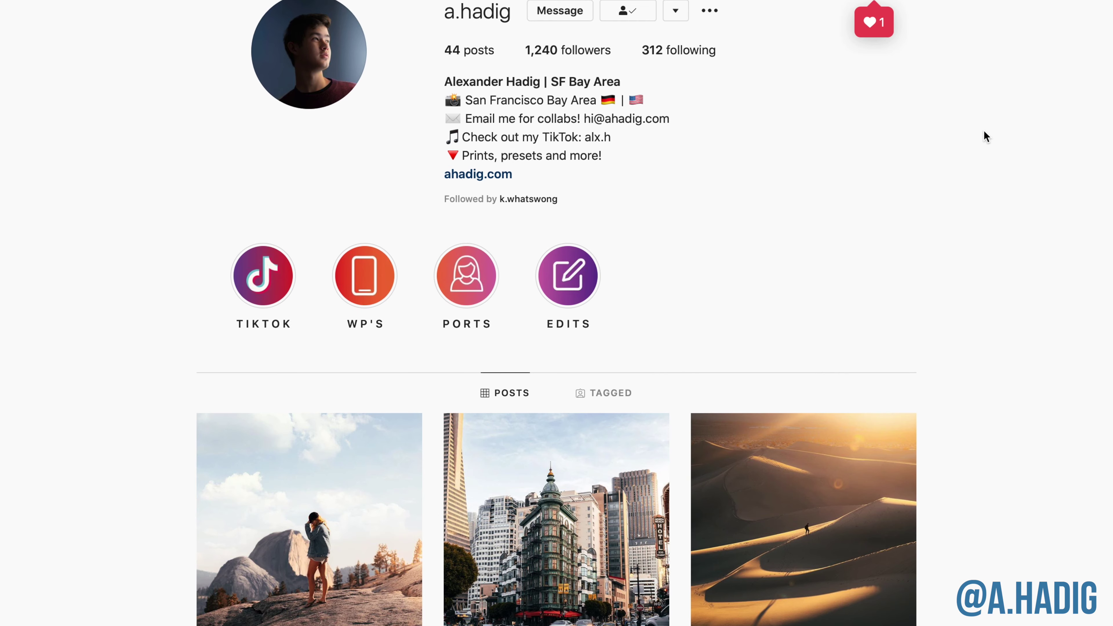
scroll(986, 136, up, 1)
scroll(986, 137, down, 5)
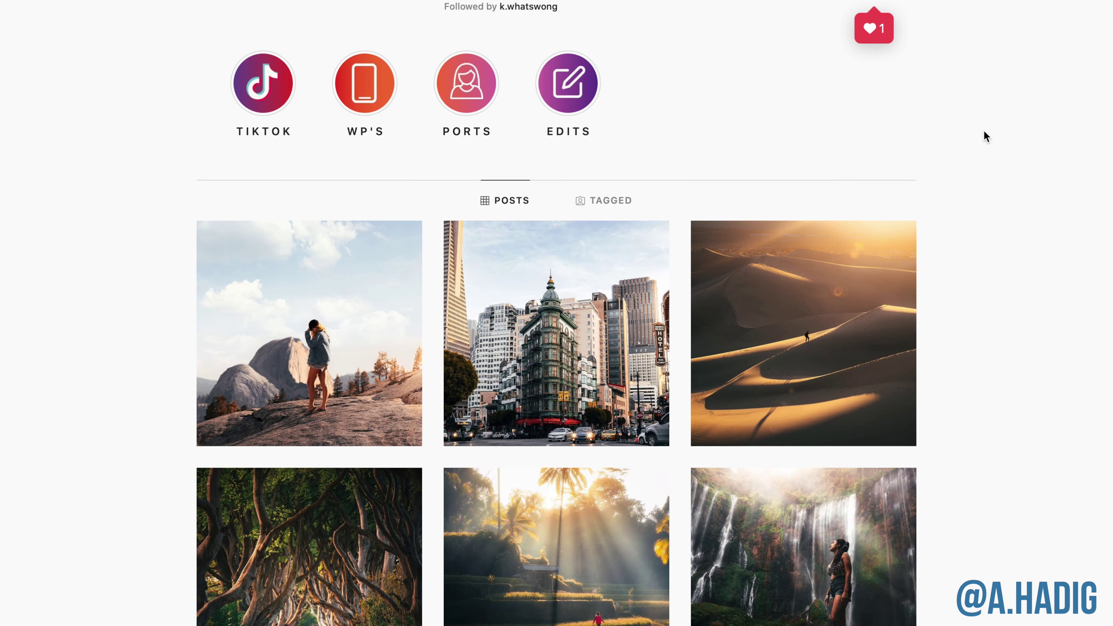
scroll(985, 137, down, 5)
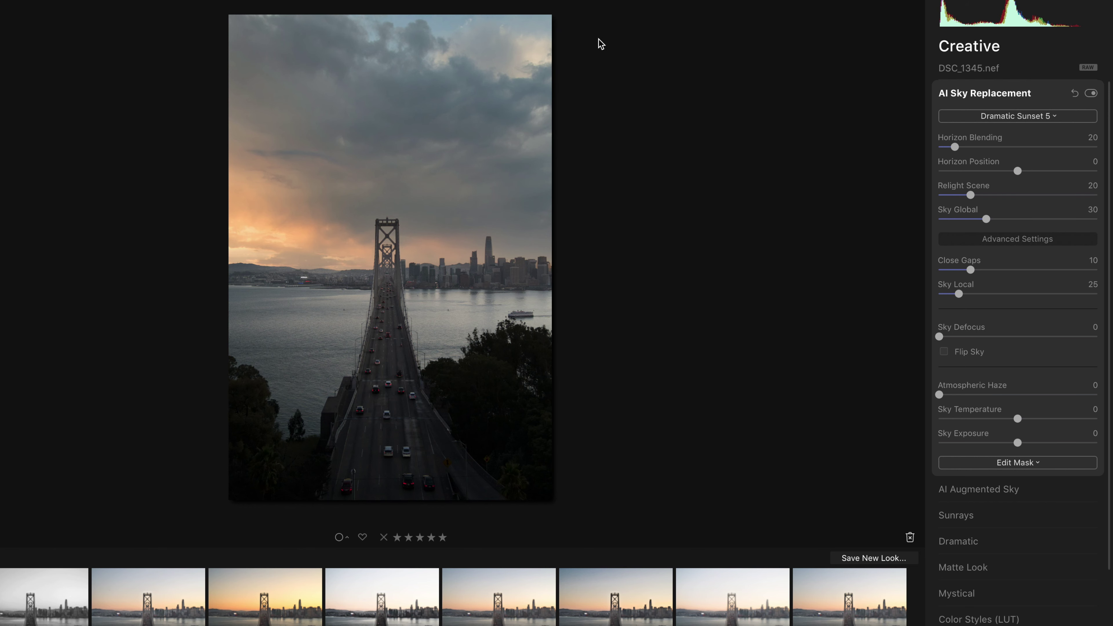
- Inspect the sky edge at 100% zoom around the bridge tower and skyline
click(431, 257)
drag(390, 296, 653, 302)
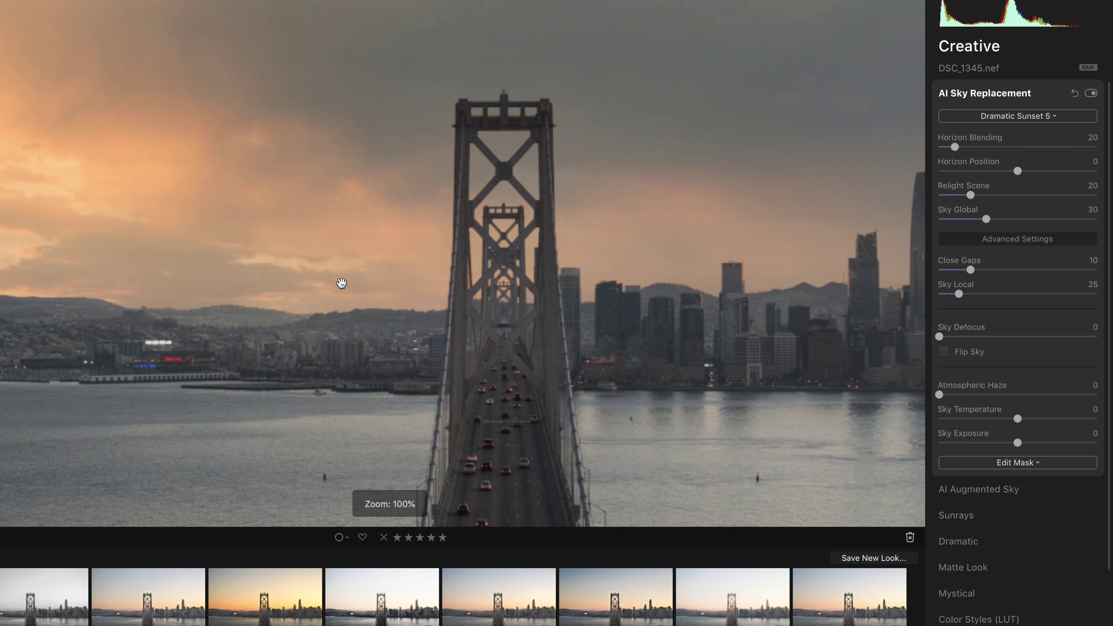
drag(335, 284, 599, 274)
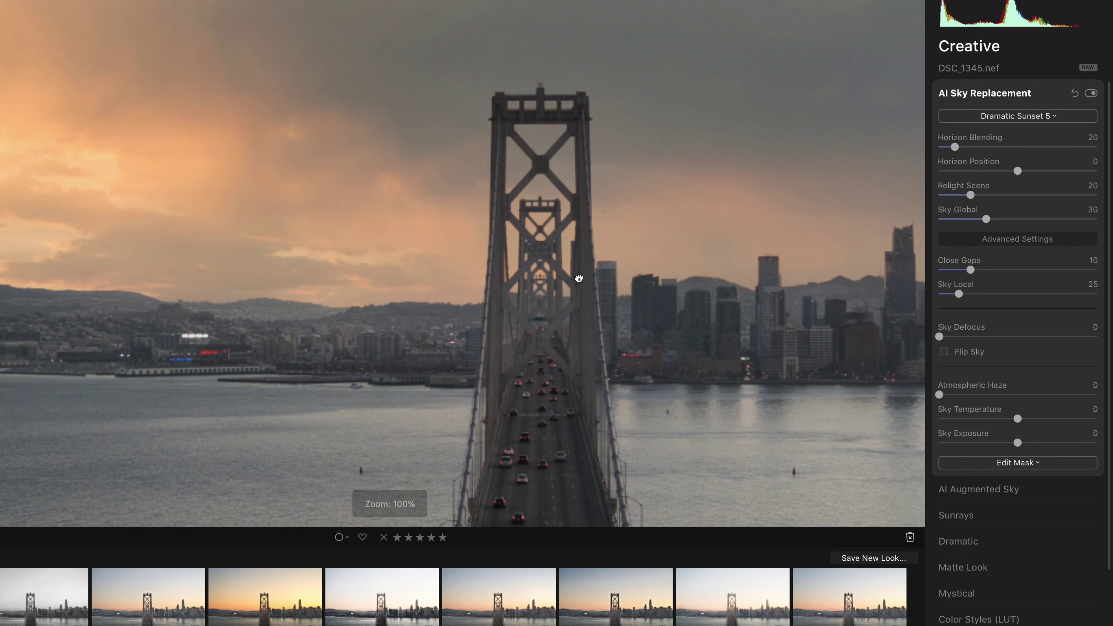
click(600, 275)
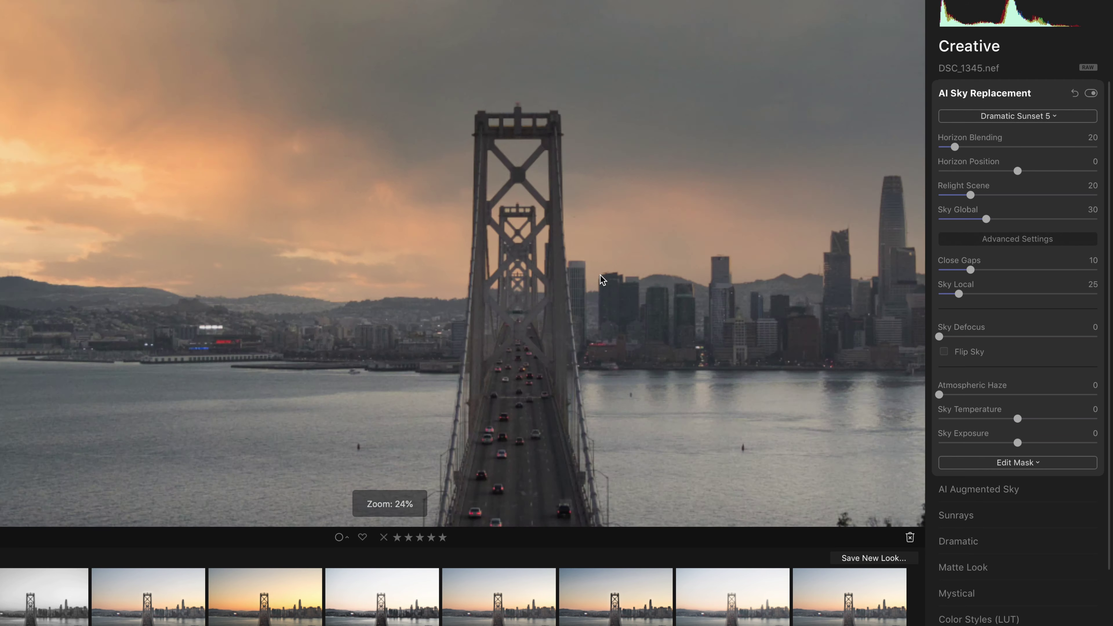
click(394, 265)
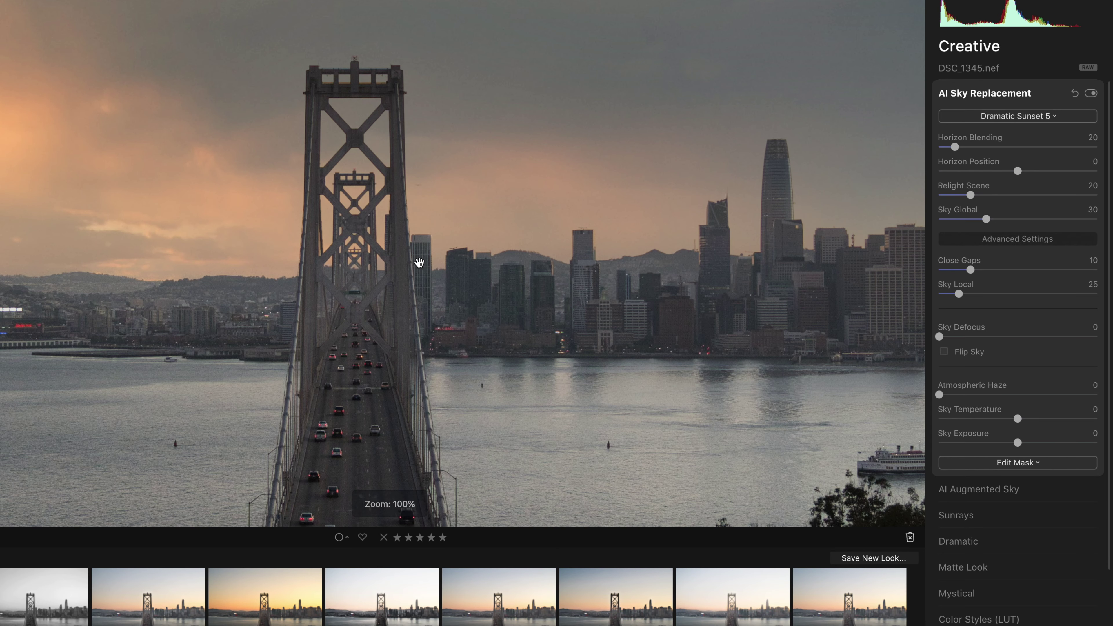
click(419, 262)
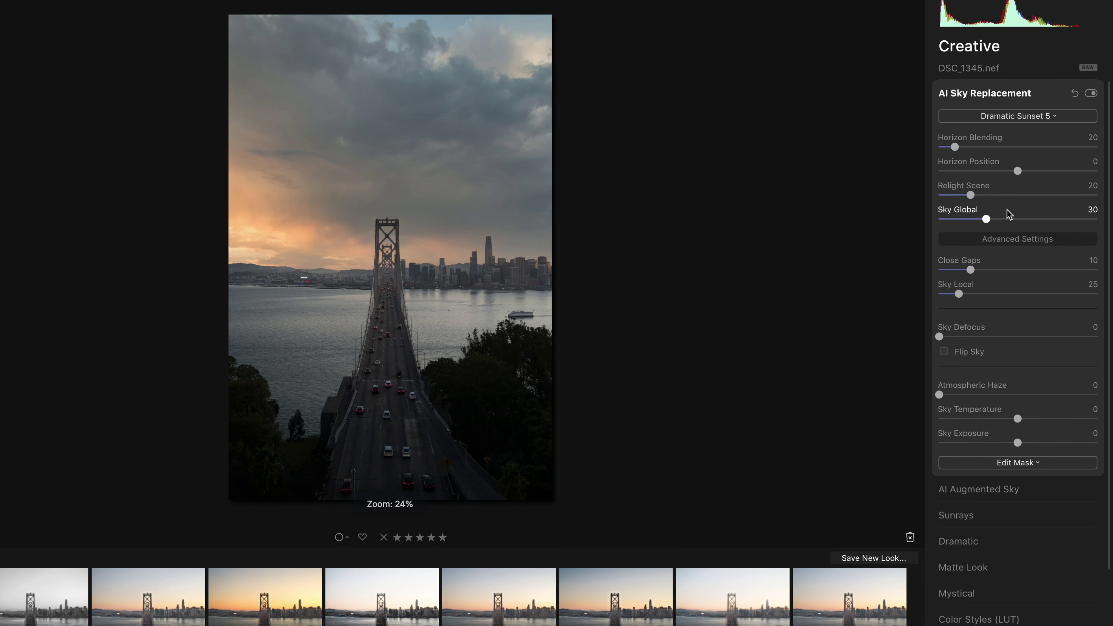
click(370, 300)
scroll(630, 254, up, 3)
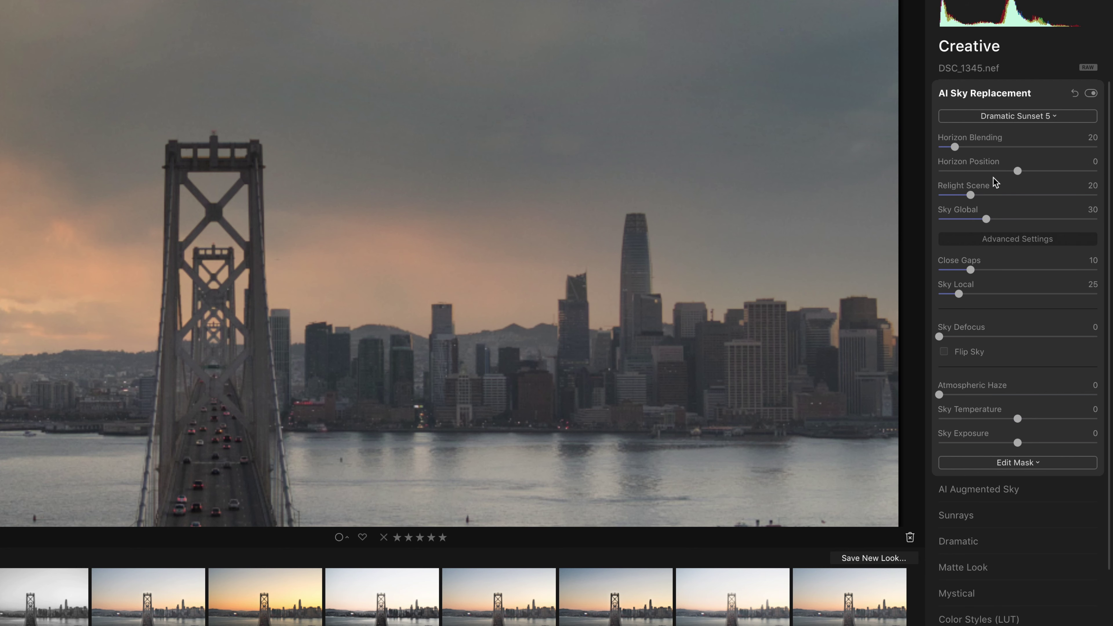
- Lower Sky Global to 29 and settle Horizon Blending at 19
drag(986, 218, 984, 218)
drag(954, 147, 956, 147)
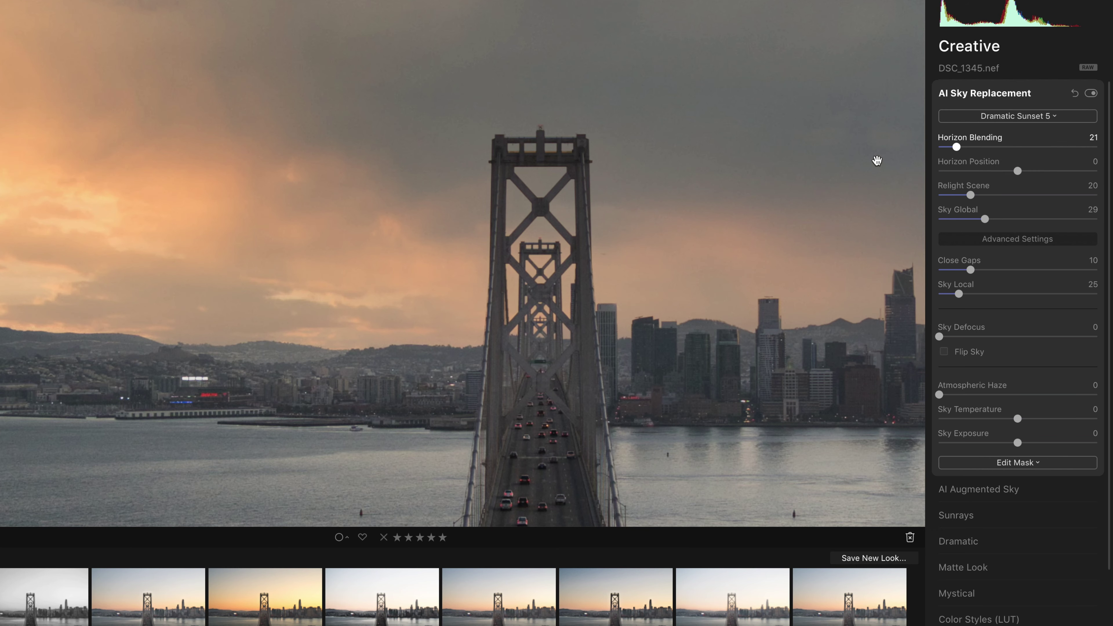
drag(956, 147, 954, 146)
scroll(698, 259, right, 5)
click(544, 274)
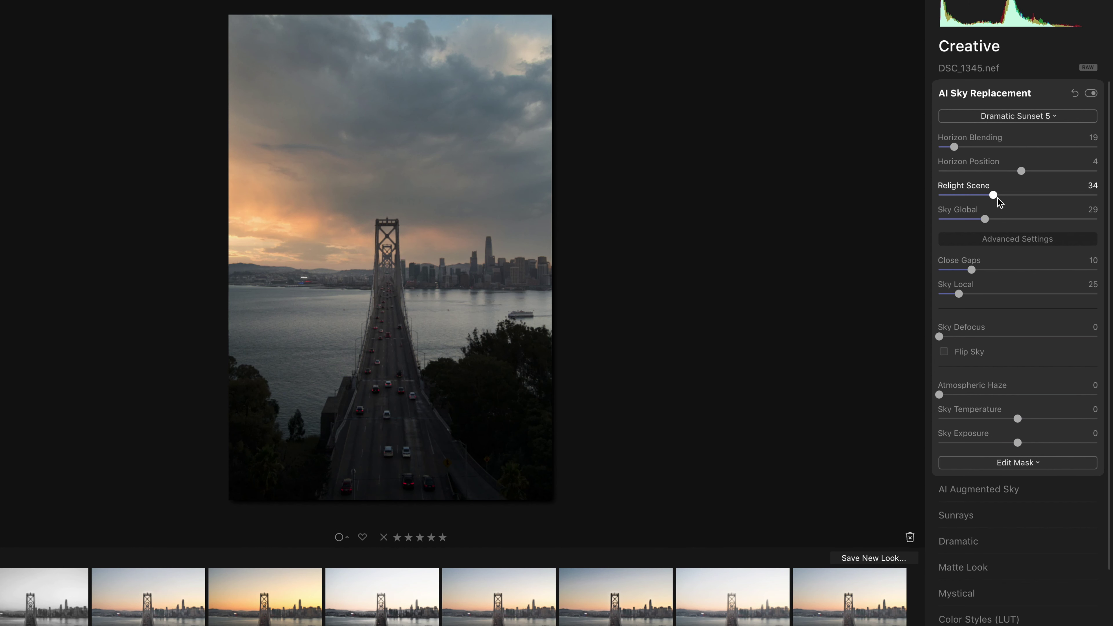
- Raise Relight Scene to 57, then brighten Shadows to about 26 in Light
drag(1034, 199, 1035, 199)
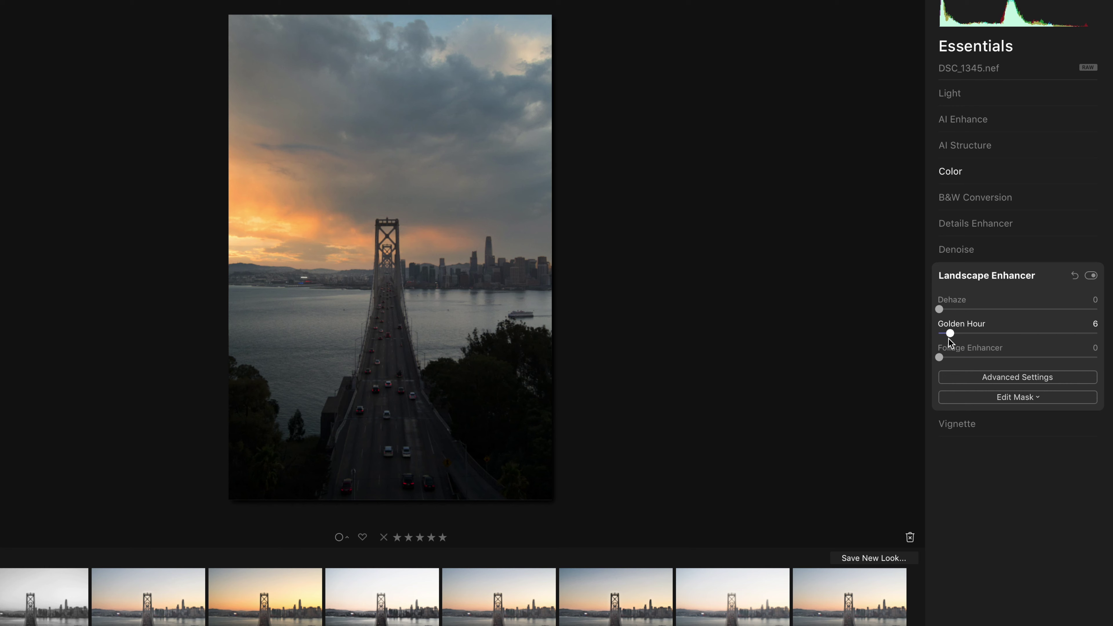
click(984, 99)
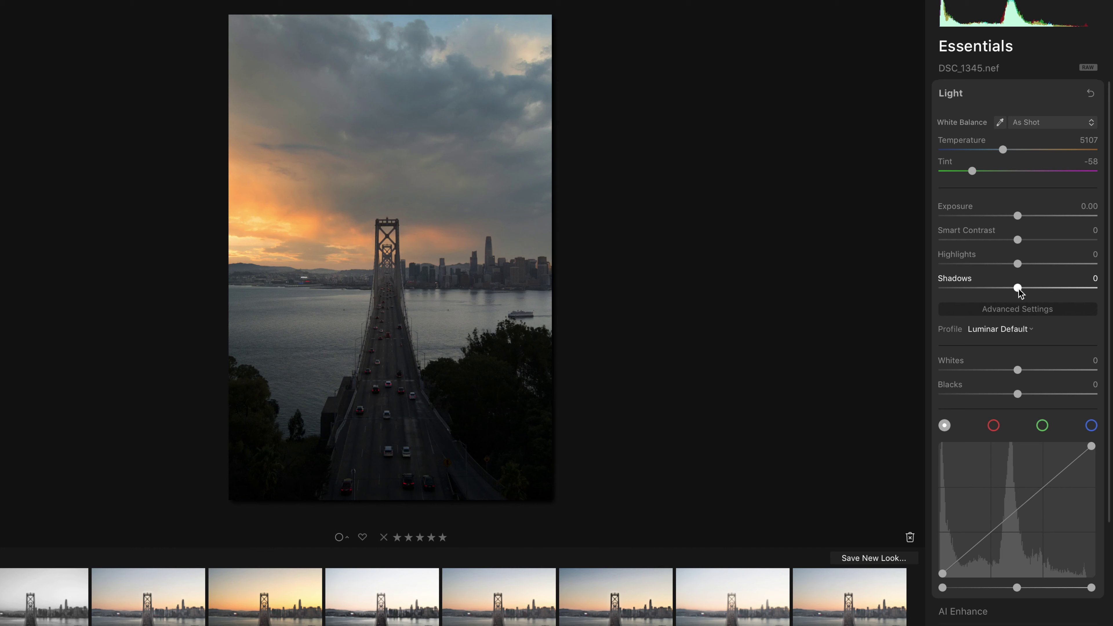
drag(1017, 288, 1040, 288)
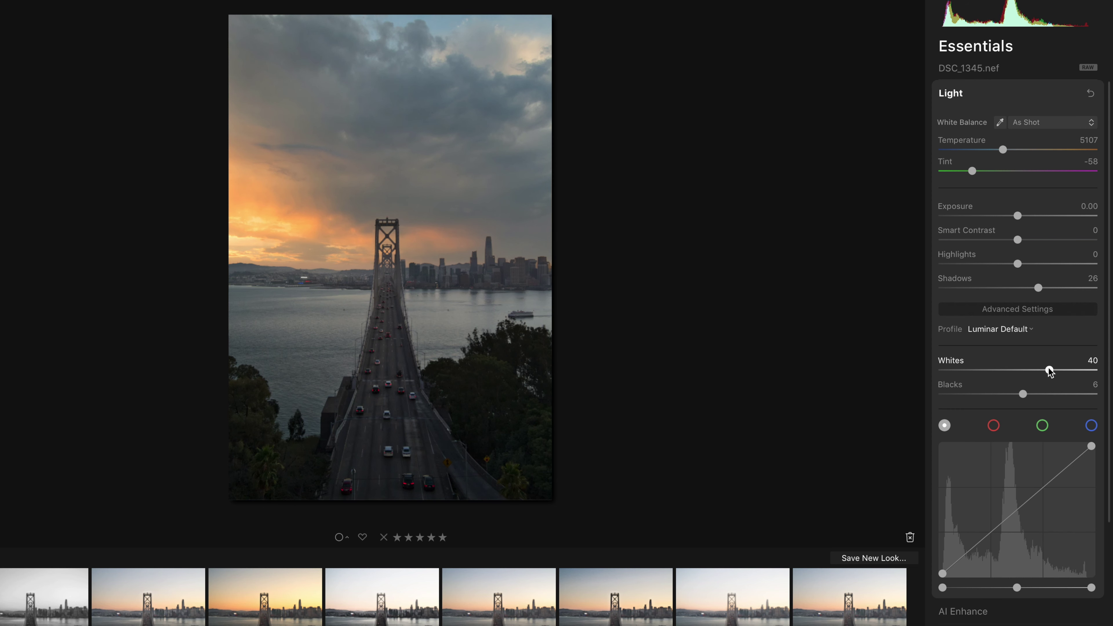
- In AI Enhance, set AI Accent to about 35 and AI Sky Enhancer to 13
click(1110, 184)
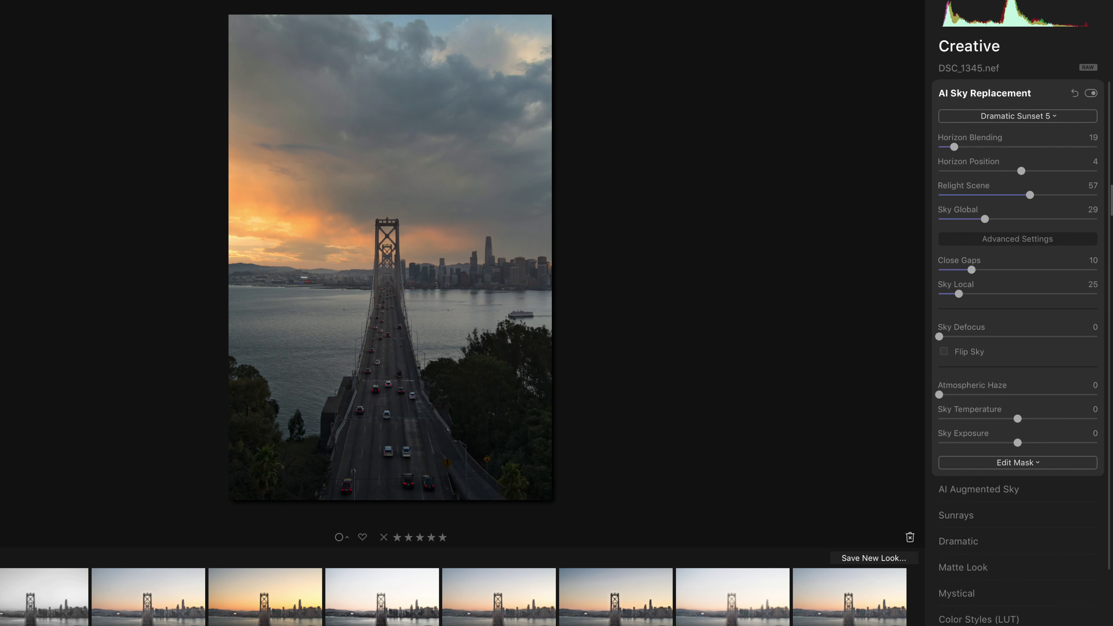
click(1110, 162)
click(1000, 97)
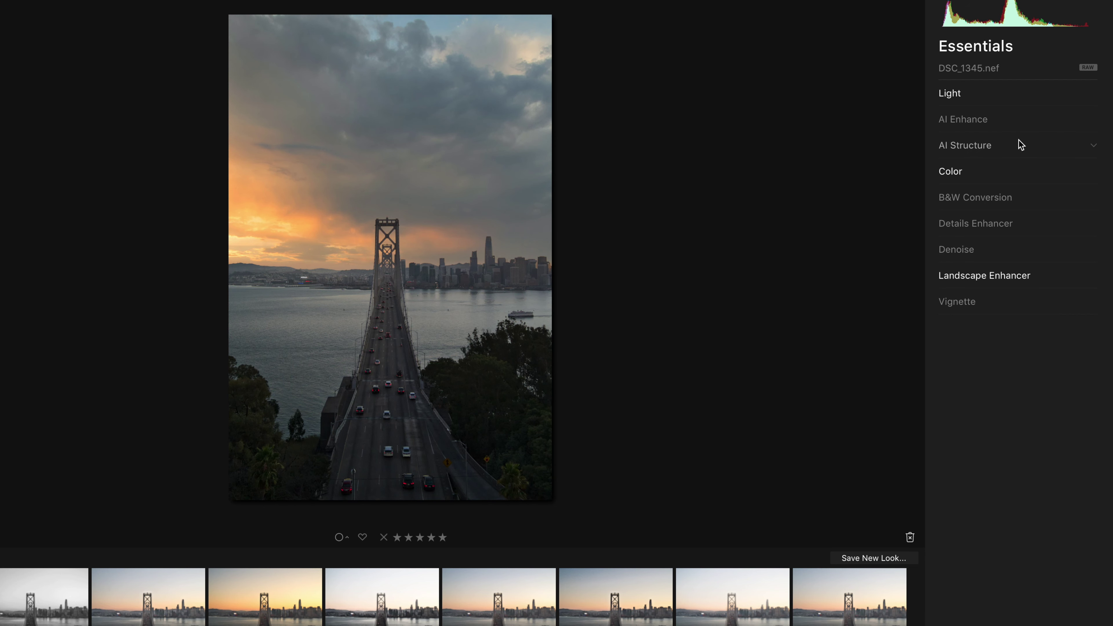
click(1019, 131)
drag(964, 155, 997, 154)
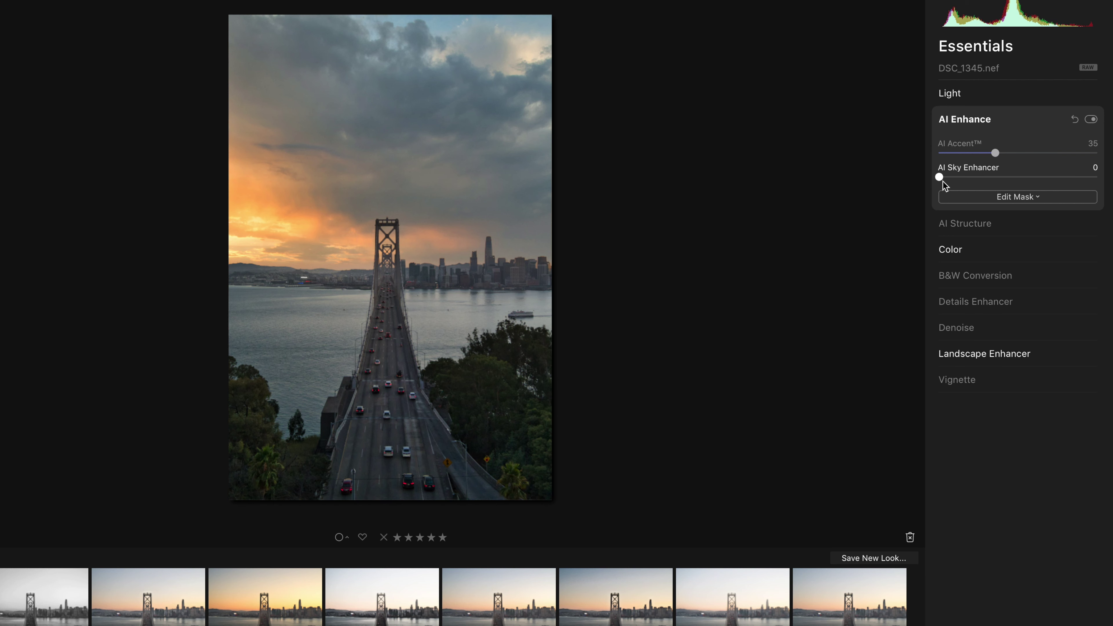
drag(939, 177, 961, 178)
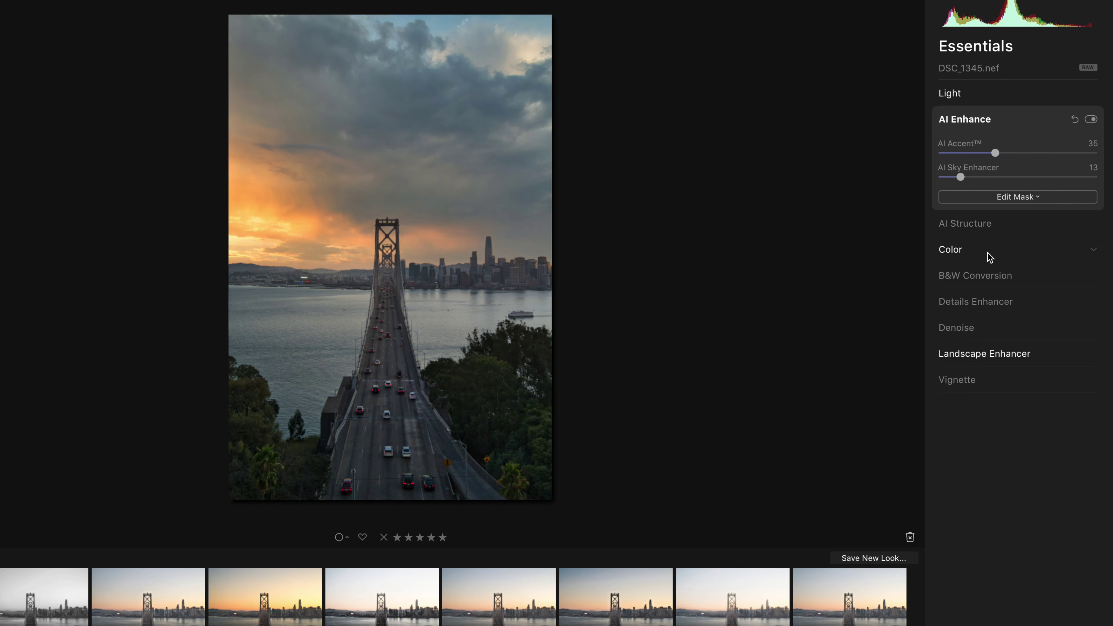
- Lower the greens' saturation to -26 in Color's advanced settings
click(1030, 302)
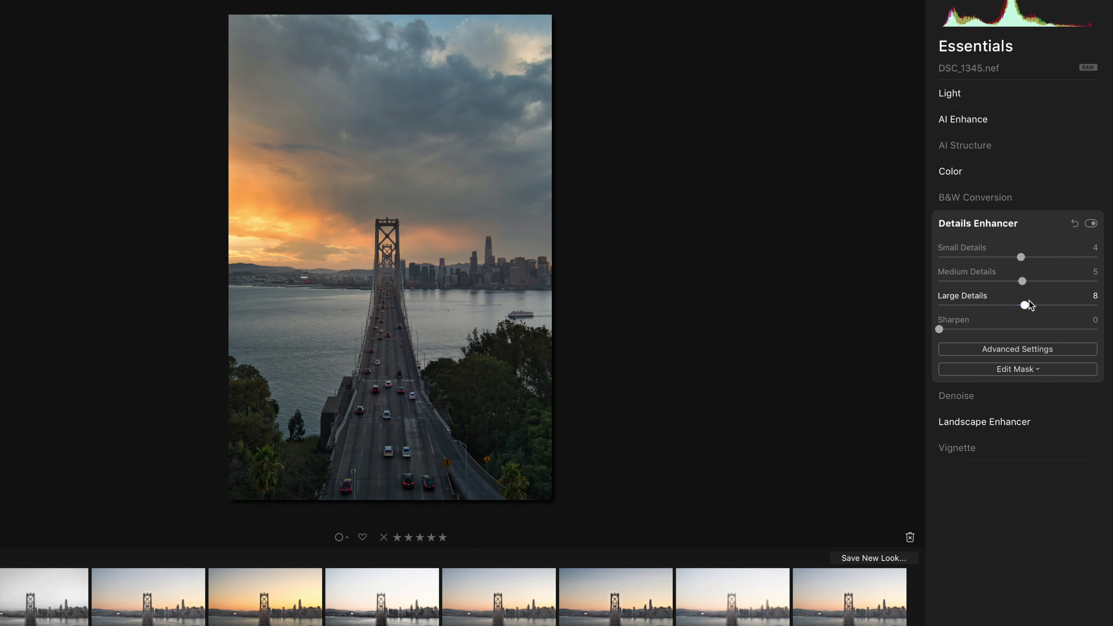
click(1062, 169)
drag(247, 456, 294, 472)
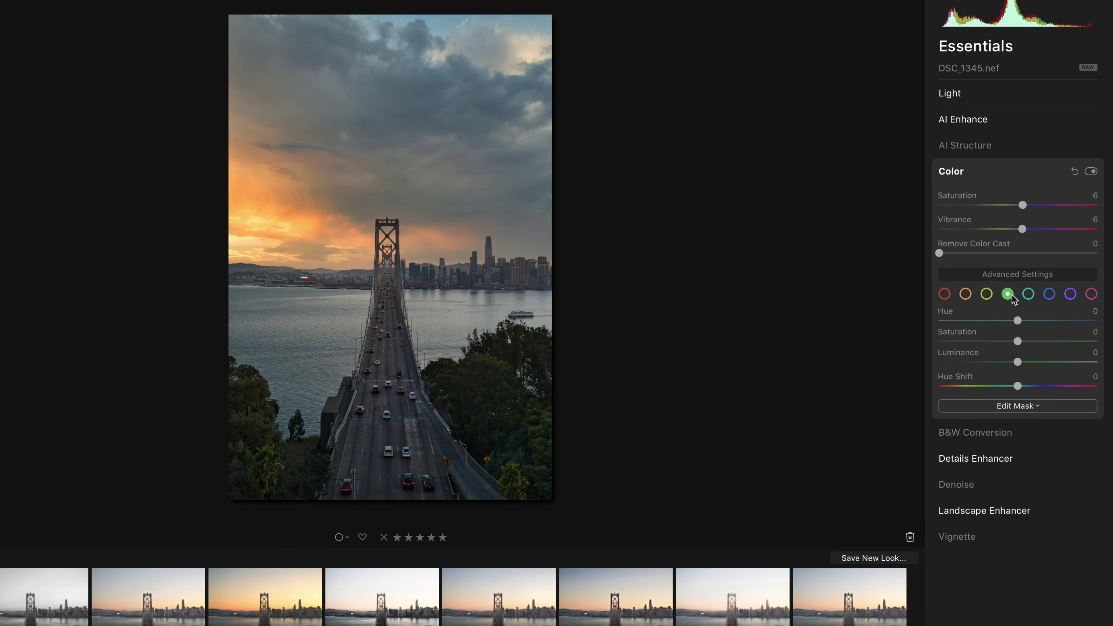
click(997, 343)
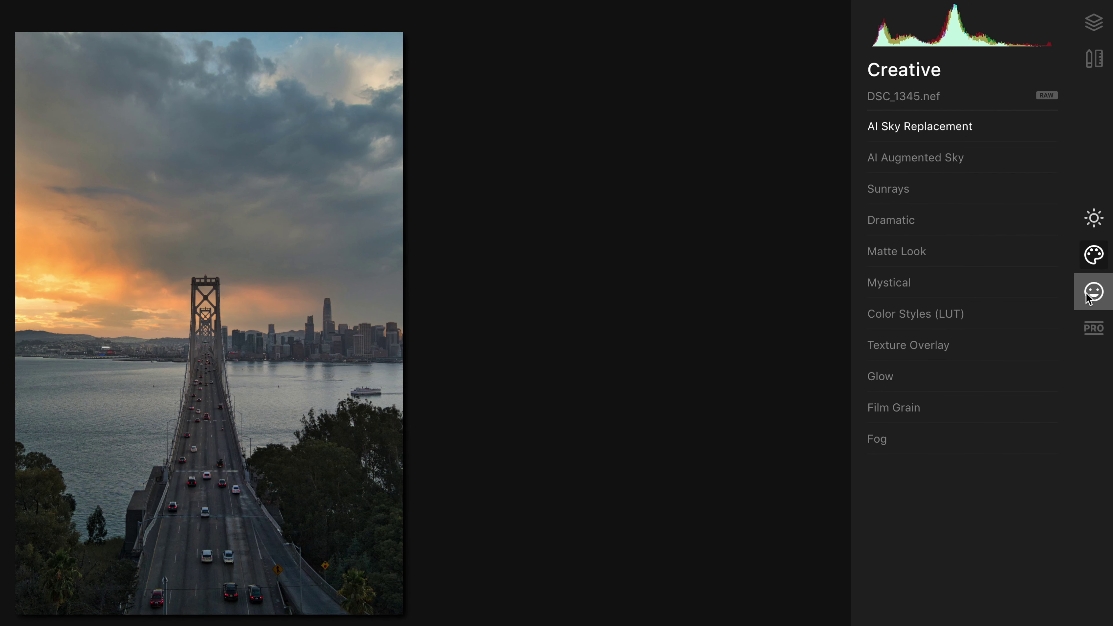
- Apply the Long Beach LUT in Color Styles and reduce its Amount to about 12
click(927, 314)
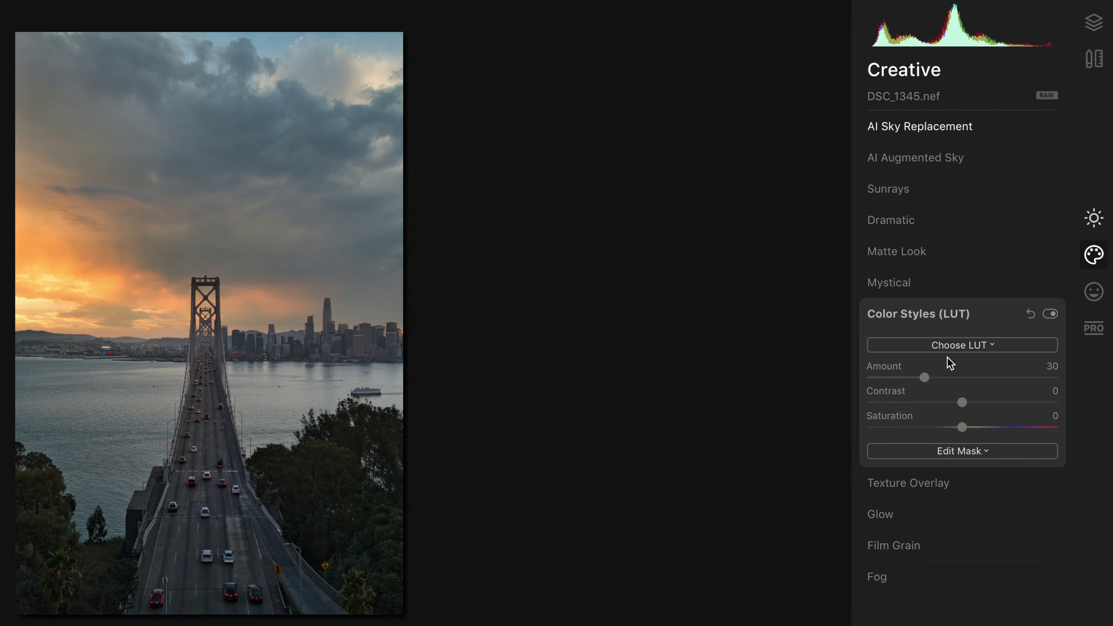
click(966, 344)
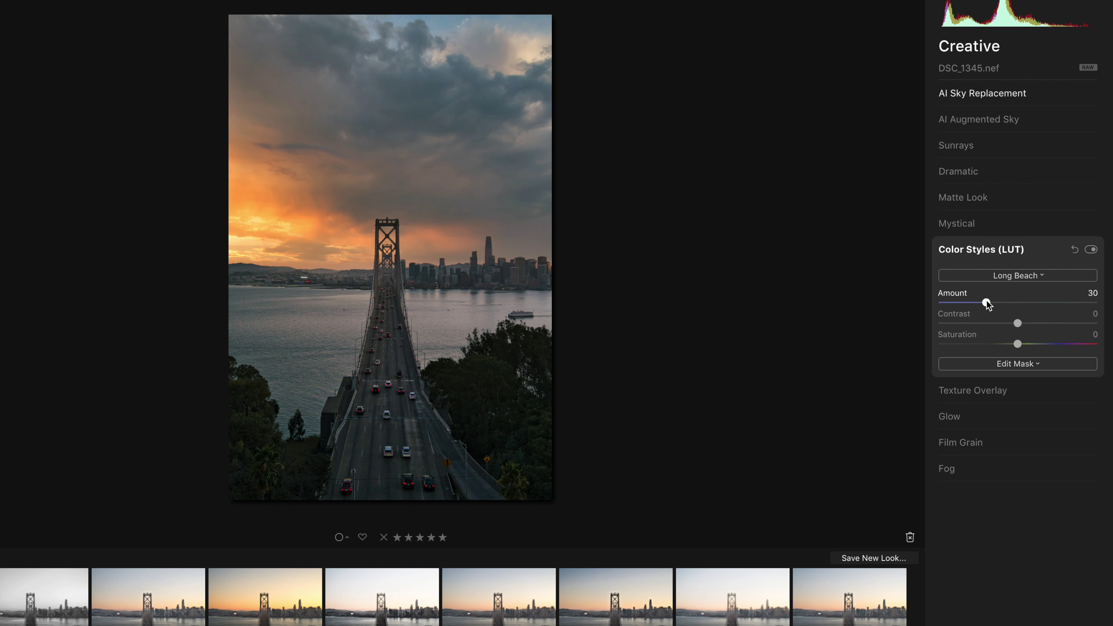
drag(986, 300, 932, 318)
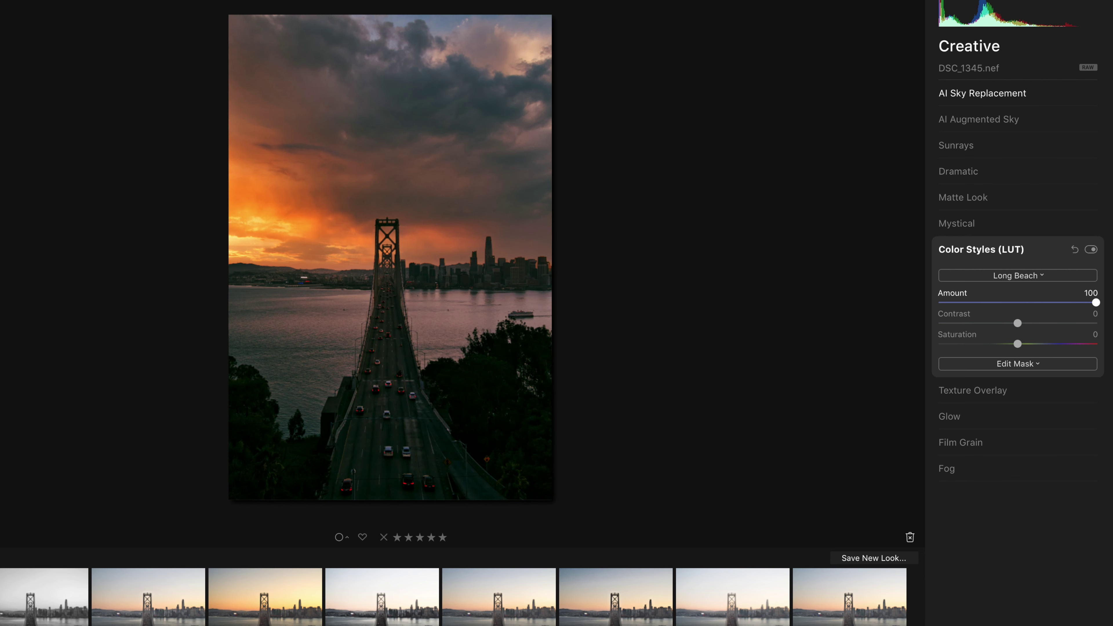
drag(1095, 302, 957, 317)
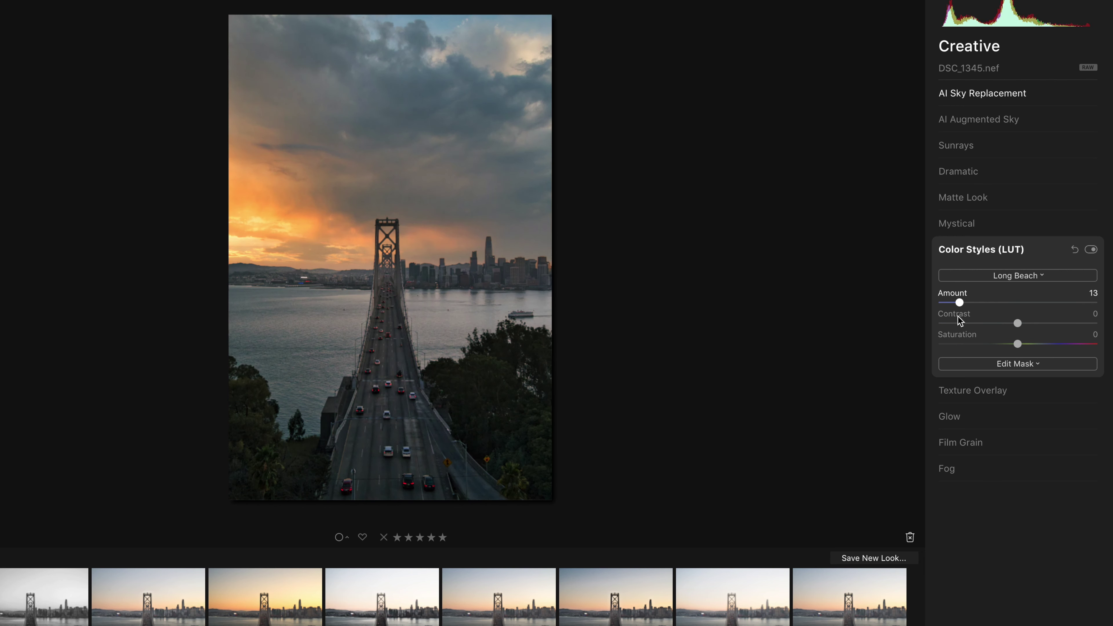